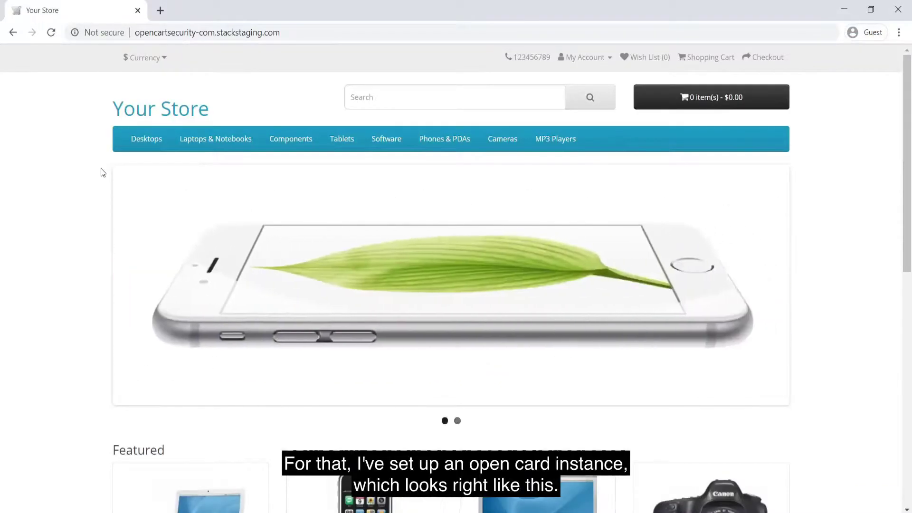
Add the iPhone to the shopping cart ($123.20)
{"action": "scroll", "coordinate": [79, 261], "scroll_direction": "down", "scroll_amount": 5}
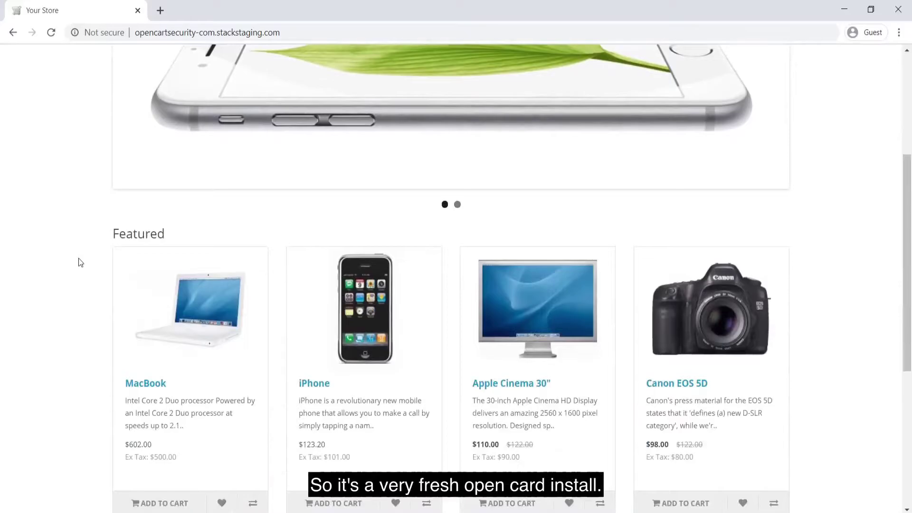
{"action": "scroll", "coordinate": [78, 262], "scroll_direction": "down", "scroll_amount": 1}
{"action": "scroll", "coordinate": [78, 263], "scroll_direction": "down", "scroll_amount": 6}
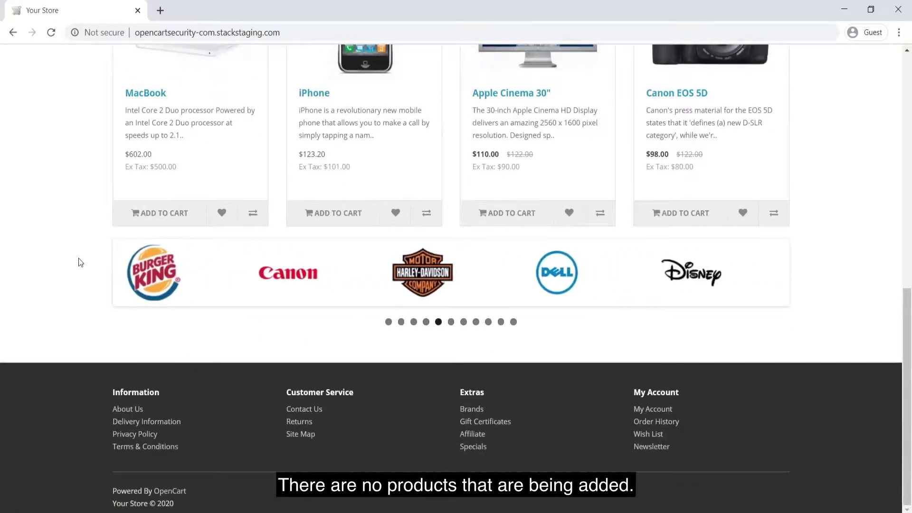
{"action": "scroll", "coordinate": [78, 263], "scroll_direction": "up", "scroll_amount": 3}
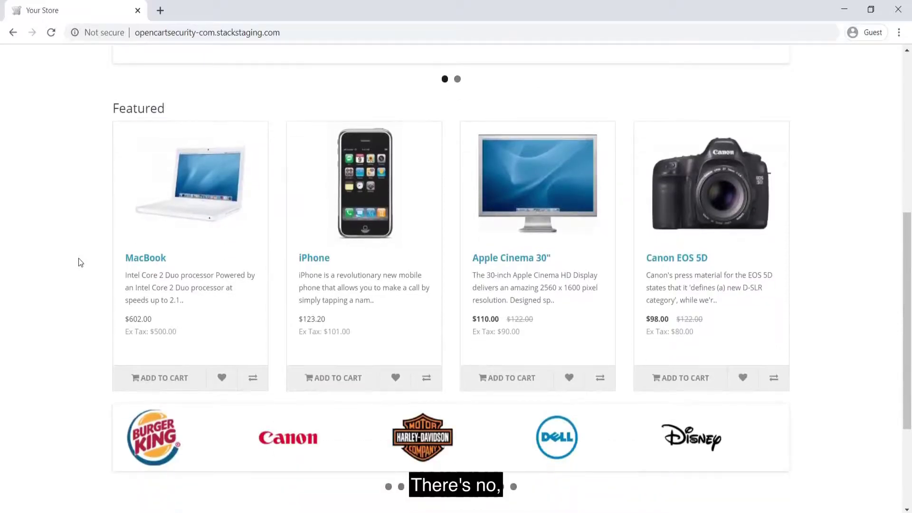
{"action": "scroll", "coordinate": [79, 263], "scroll_direction": "up", "scroll_amount": 3}
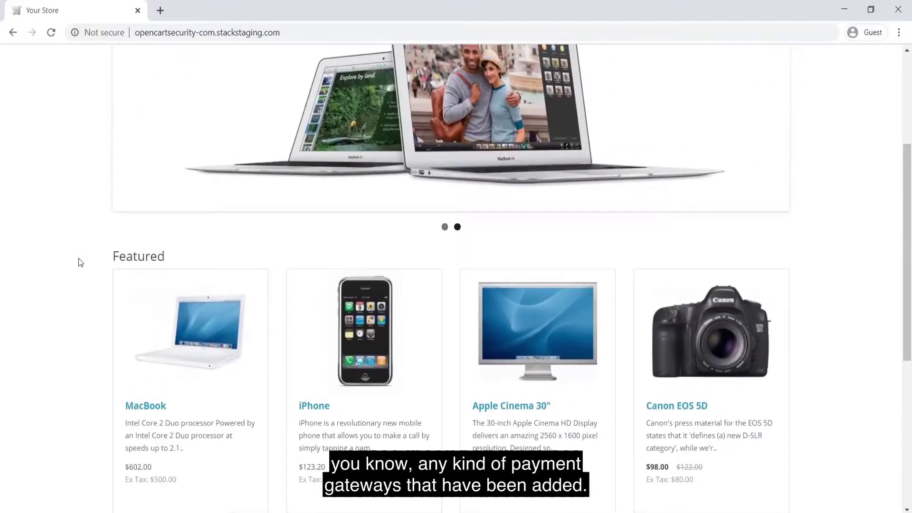
{"action": "scroll", "coordinate": [78, 257], "scroll_direction": "up", "scroll_amount": 4}
{"action": "scroll", "coordinate": [78, 258], "scroll_direction": "down", "scroll_amount": 4}
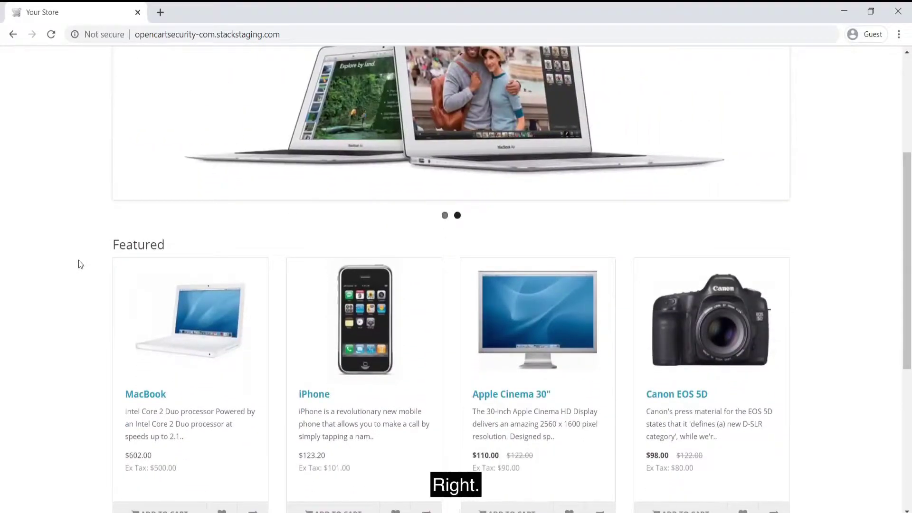
{"action": "scroll", "coordinate": [80, 261], "scroll_direction": "down", "scroll_amount": 4}
{"action": "scroll", "coordinate": [80, 261], "scroll_direction": "up", "scroll_amount": 8}
{"action": "scroll", "coordinate": [315, 338], "scroll_direction": "down", "scroll_amount": 5}
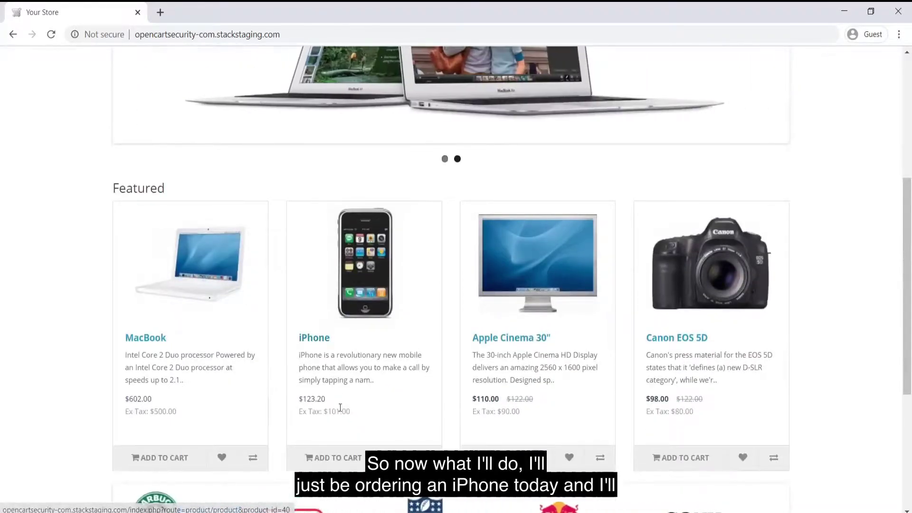
{"action": "left_click", "coordinate": [349, 455]}
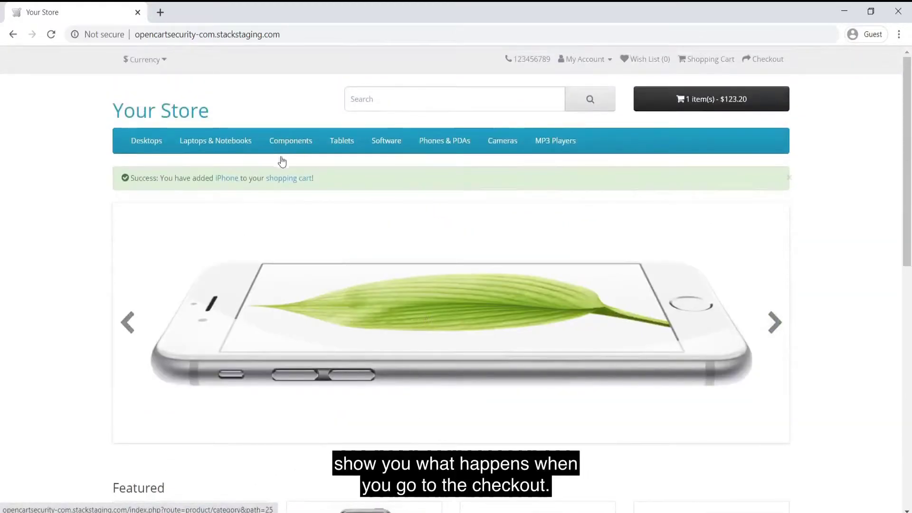
Start checkout as a guest and continue to the Step 2 Billing Details form
{"action": "mouse_move", "coordinate": [285, 145]}
{"action": "left_click", "coordinate": [283, 177]}
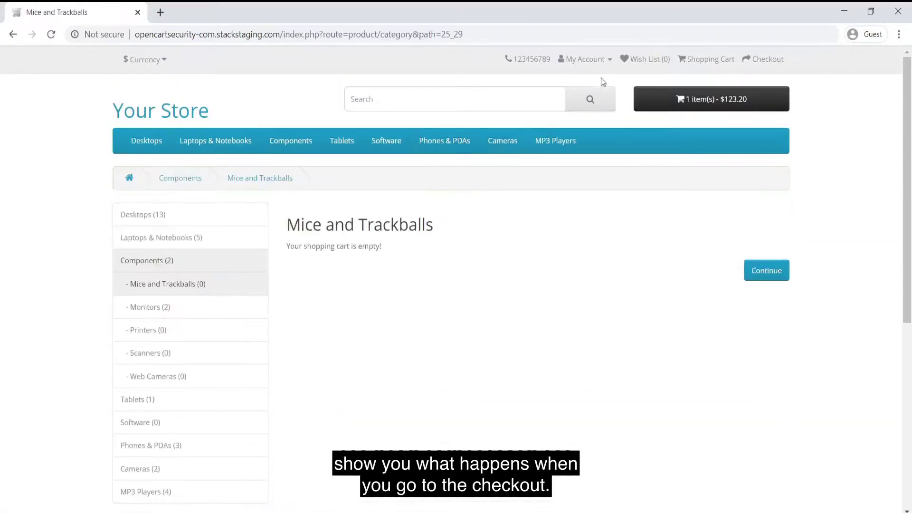
{"action": "left_click", "coordinate": [759, 62]}
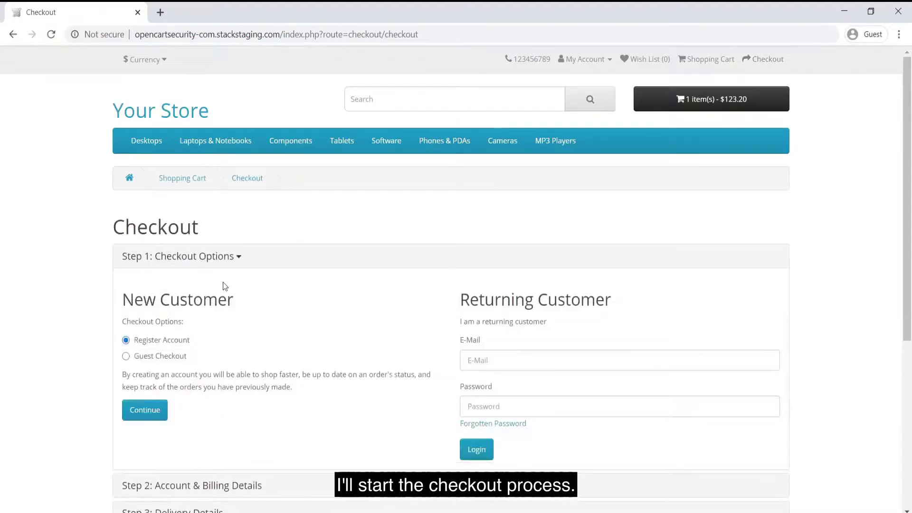
{"action": "left_click", "coordinate": [150, 356]}
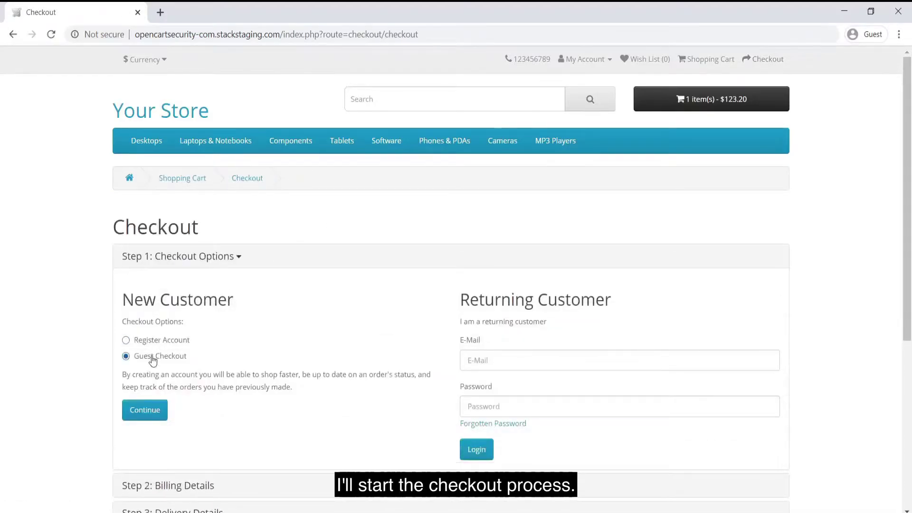
{"action": "left_click", "coordinate": [144, 411]}
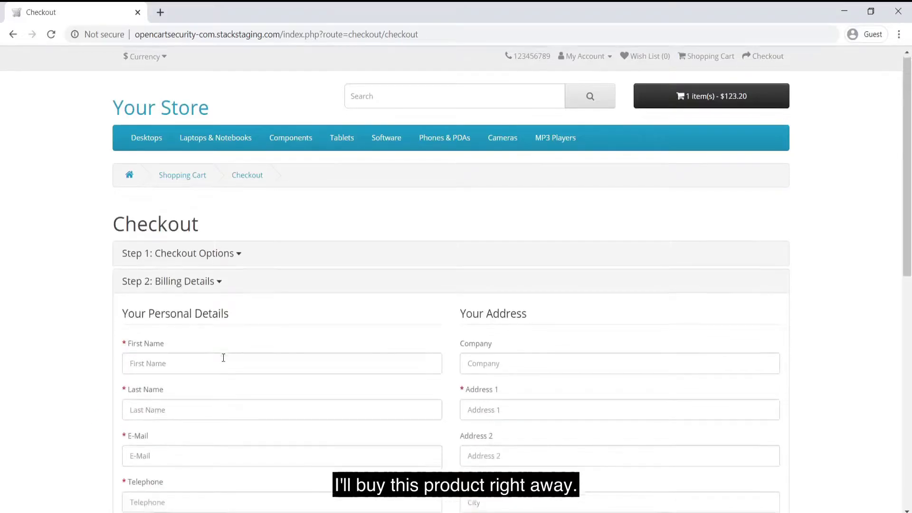
Enter the guest's first name, last name, e-mail address and telephone number
{"action": "scroll", "coordinate": [223, 358], "scroll_direction": "down", "scroll_amount": 3}
{"action": "left_click", "coordinate": [286, 203]}
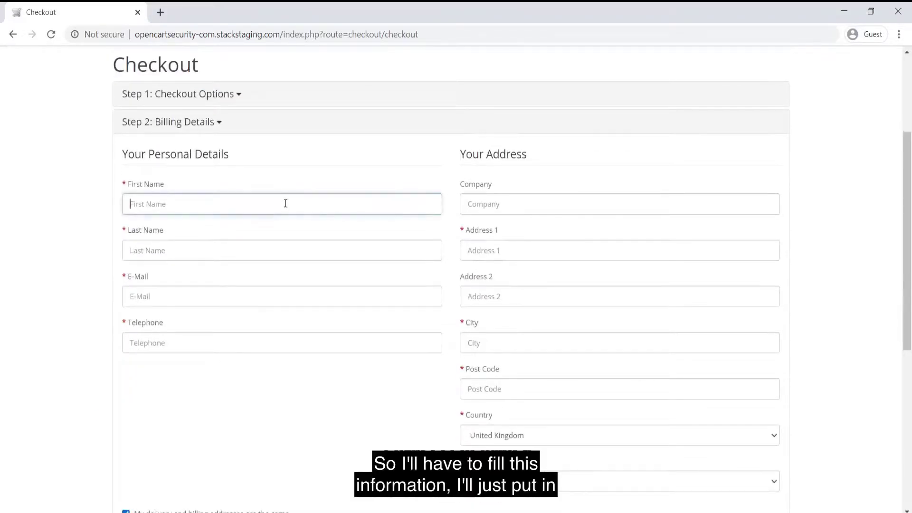
{"action": "key", "text": "Tab"}
{"action": "key", "text": "Tab"}
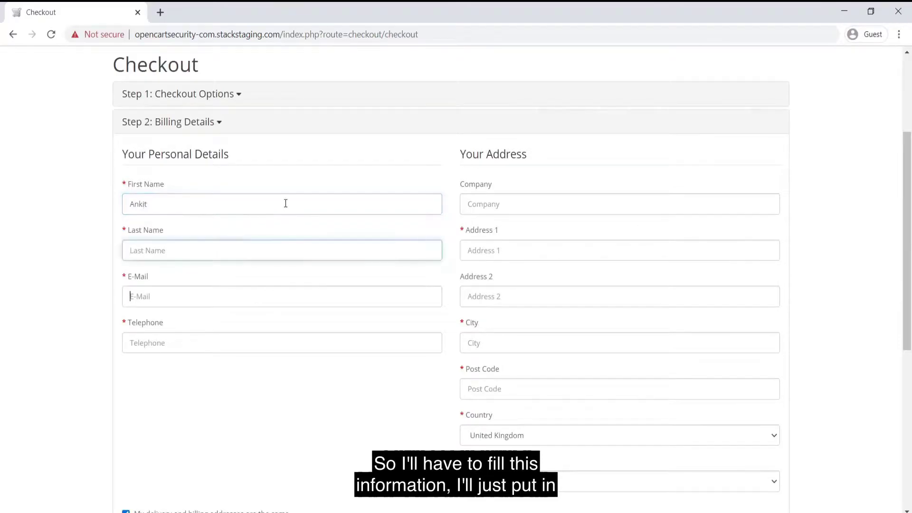
{"action": "left_click", "coordinate": [265, 255]}
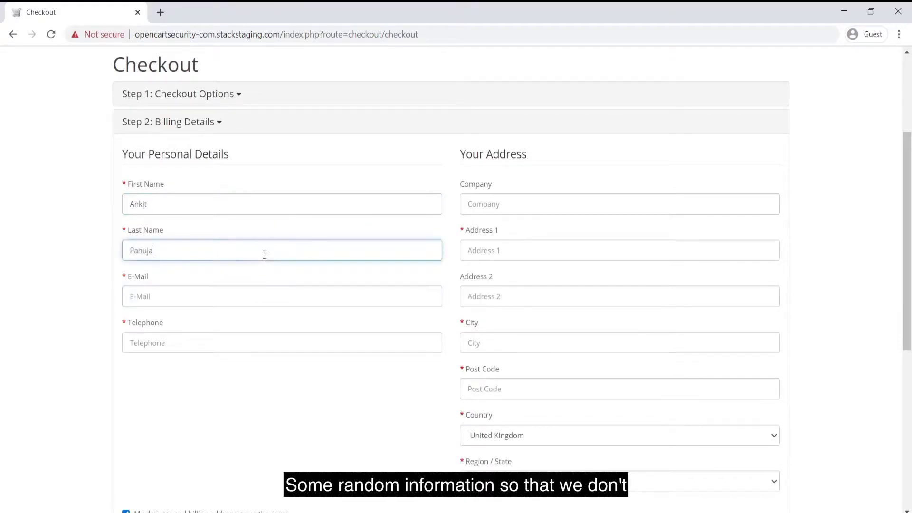
{"action": "key", "text": "Tab"}
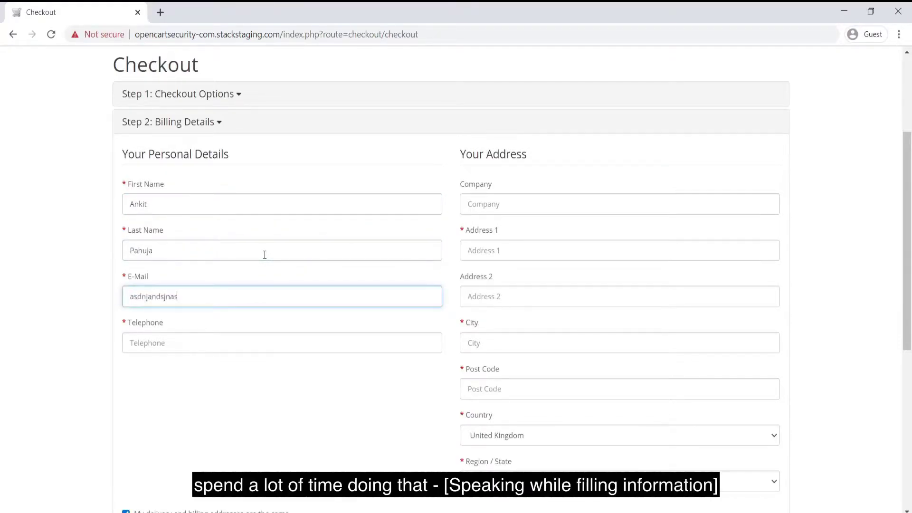
{"action": "key", "text": "Tab"}
{"action": "type", "text": "45646446"}
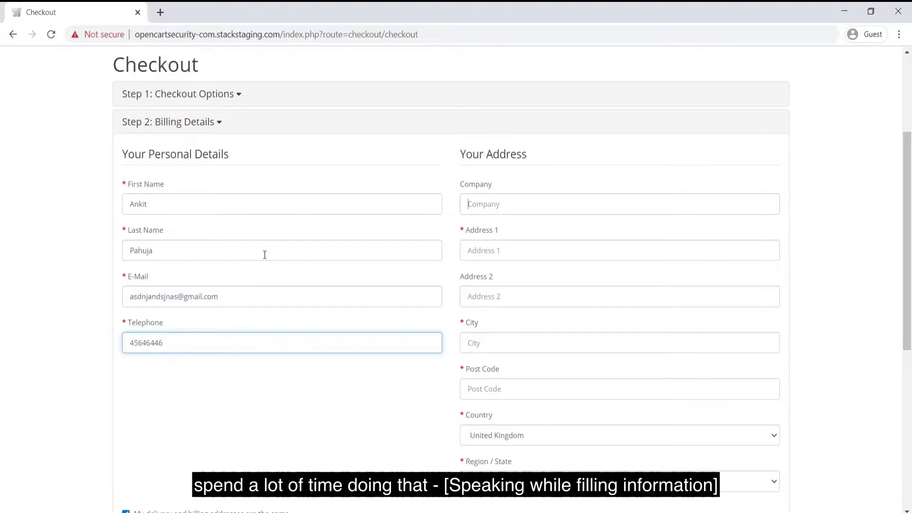
Fill in the company, Address 1 and post code fields of the billing address
{"action": "key", "text": "Tab"}
{"action": "key", "text": "Tab"}
{"action": "type", "text": "asdasda"}
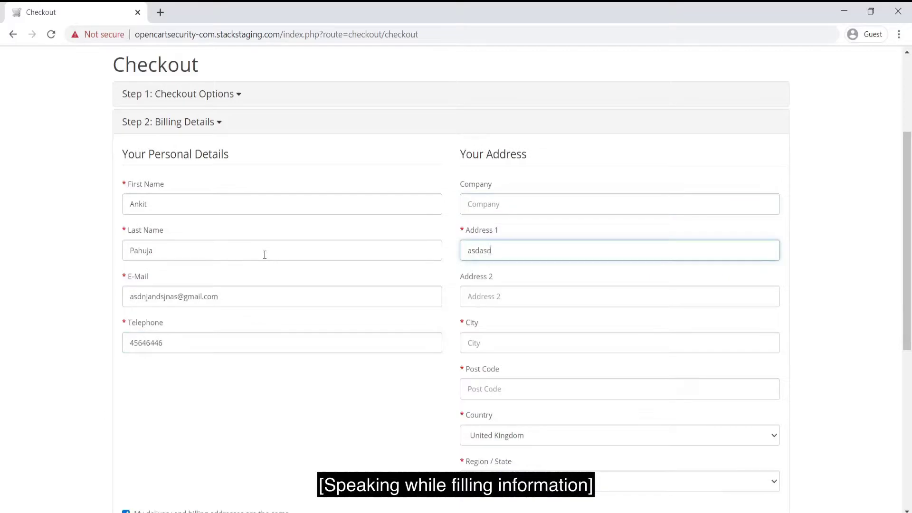
{"action": "key", "text": "Tab"}
{"action": "key", "text": "Tab"}
{"action": "type", "text": "asdasdas"}
{"action": "key", "text": "Tab"}
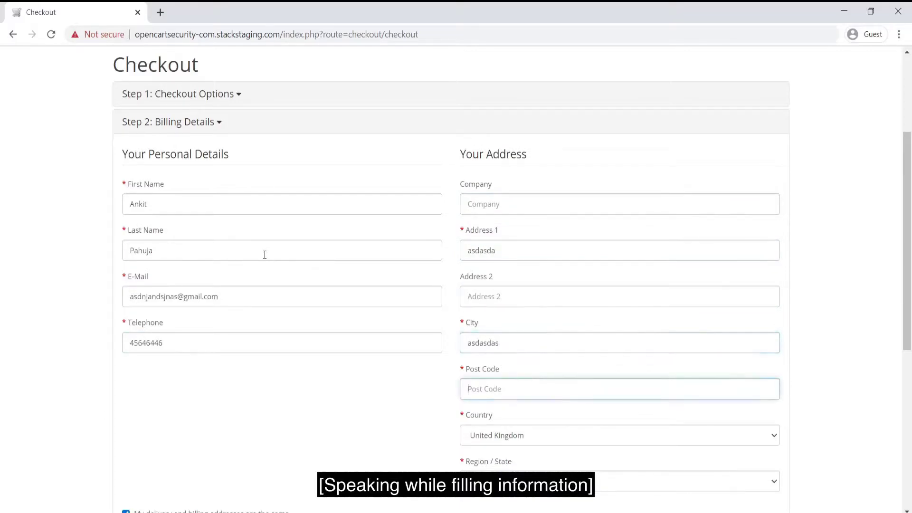
{"action": "type", "text": "4556546"}
{"action": "key", "text": "Tab"}
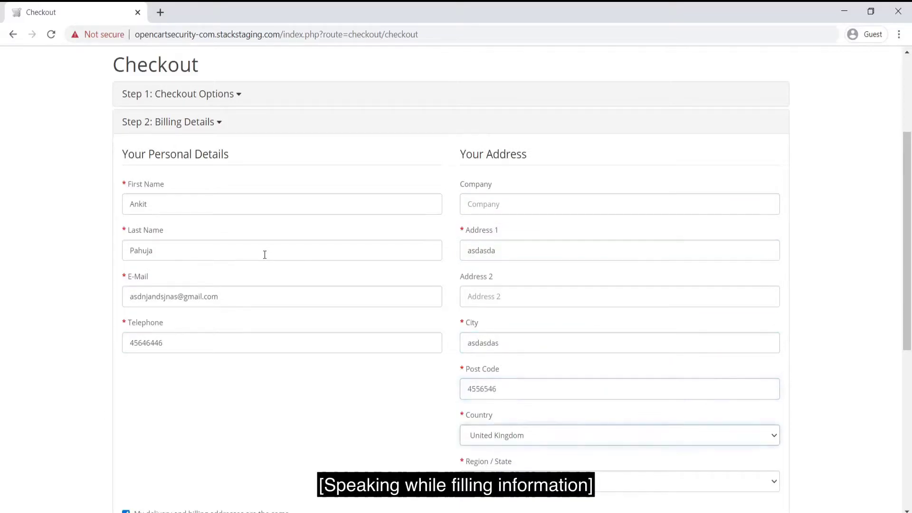
{"action": "key", "text": "Tab"}
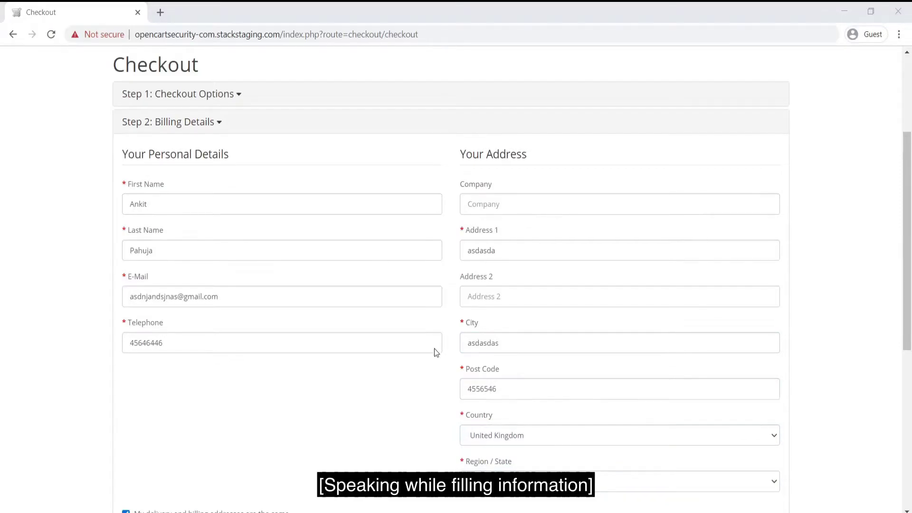
Pick a Region / State for the billing address and submit the billing details
{"action": "key", "text": "super+Tab"}
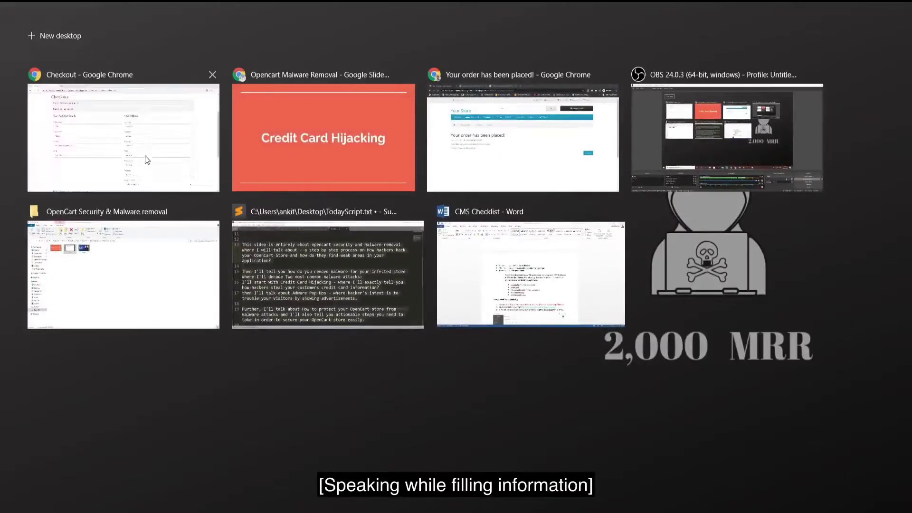
{"action": "left_click", "coordinate": [147, 157]}
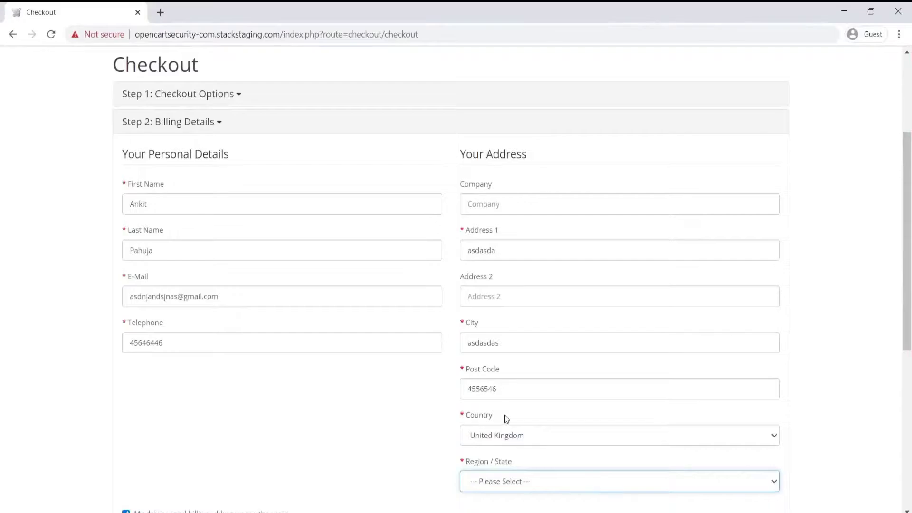
{"action": "scroll", "coordinate": [504, 418], "scroll_direction": "down", "scroll_amount": 1}
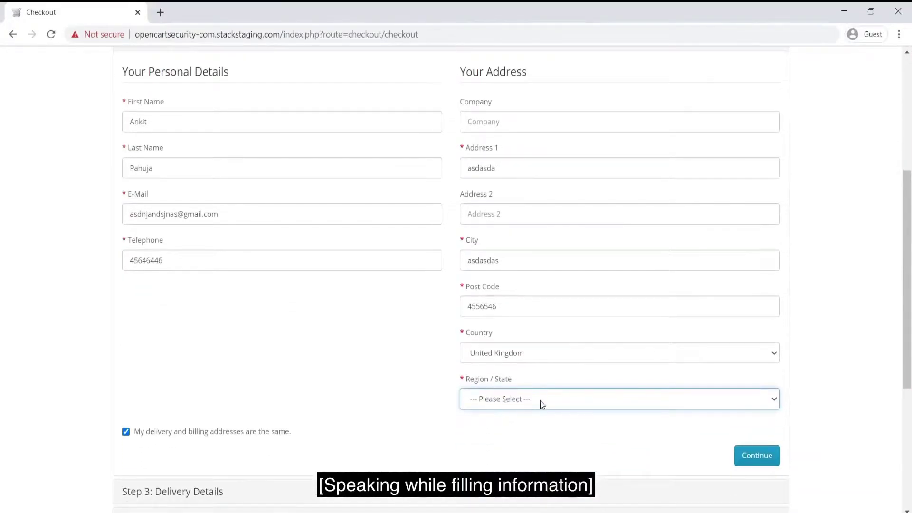
{"action": "left_click", "coordinate": [540, 401]}
{"action": "scroll", "coordinate": [550, 380], "scroll_direction": "down", "scroll_amount": 1}
{"action": "left_click", "coordinate": [550, 378]}
{"action": "left_click", "coordinate": [745, 455]}
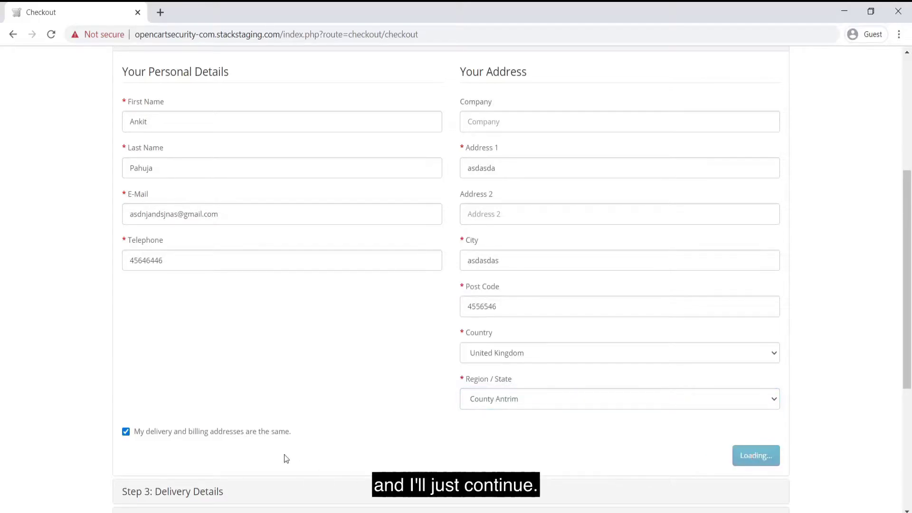
Accept the $8.00 flat-rate delivery and continue to the payment method
{"action": "scroll", "coordinate": [284, 454], "scroll_direction": "up", "scroll_amount": 1}
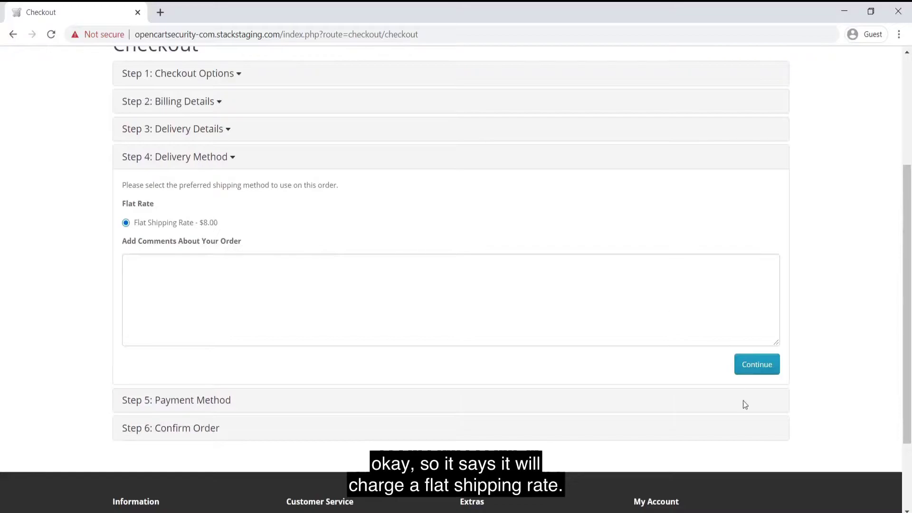
{"action": "left_click", "coordinate": [764, 366]}
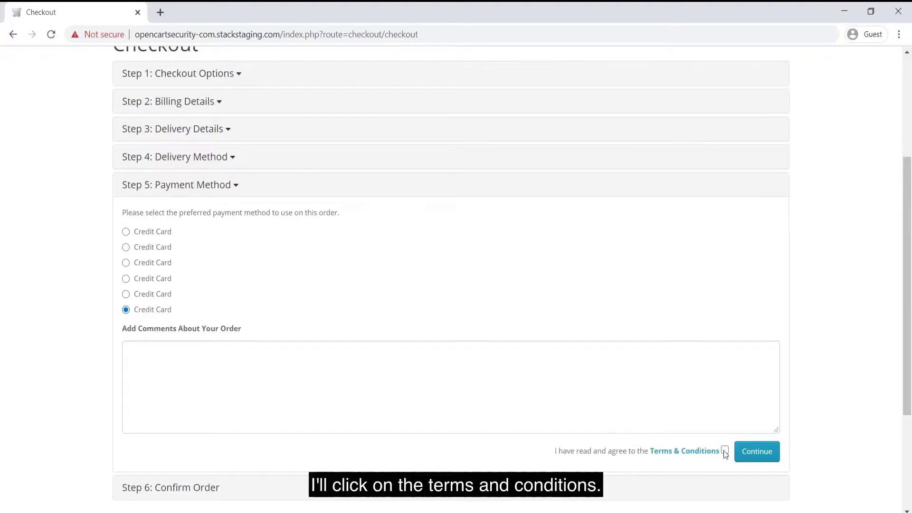
Continue to Step 6 Confirm Order and scroll to the $131.20 total and Credit Card Details form
{"action": "left_click", "coordinate": [770, 455]}
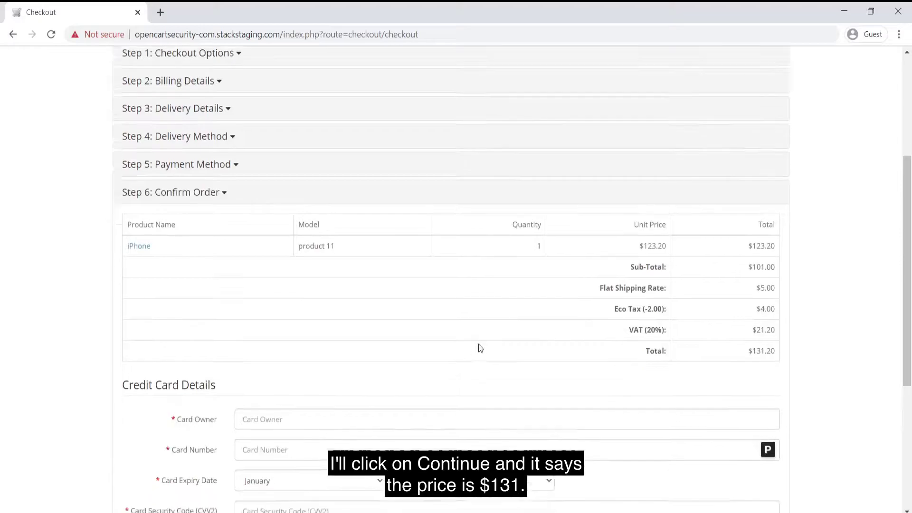
{"action": "scroll", "coordinate": [478, 344], "scroll_direction": "down", "scroll_amount": 1}
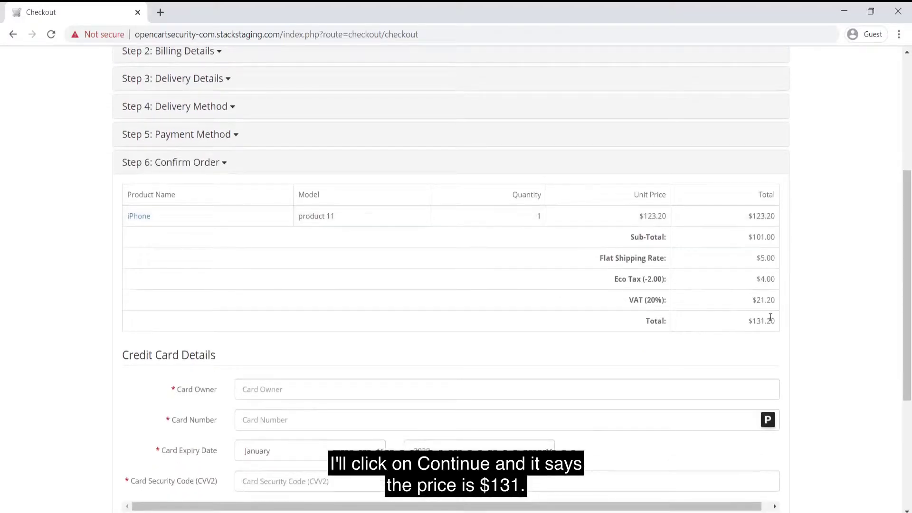
{"action": "scroll", "coordinate": [447, 315], "scroll_direction": "down", "scroll_amount": 1}
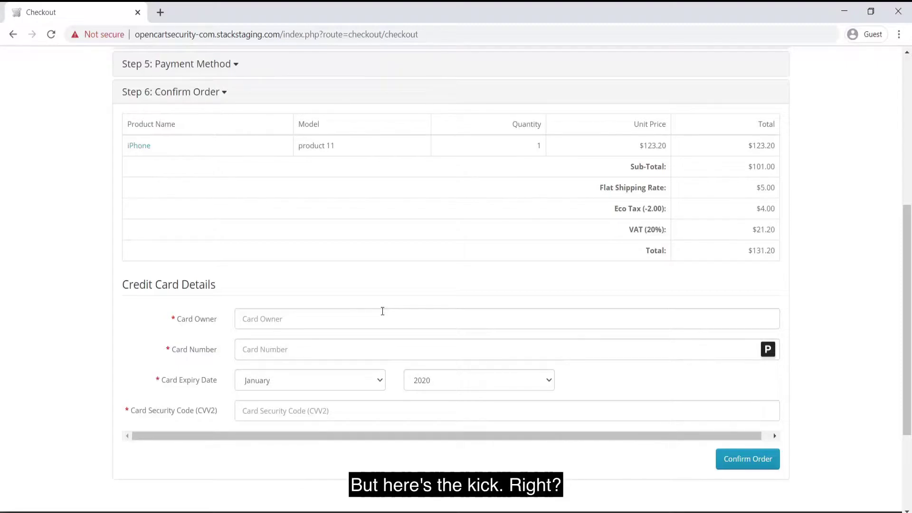
Open DevTools on the Network tab, widen the panel and keep Preserve log on
{"action": "key", "text": "F12"}
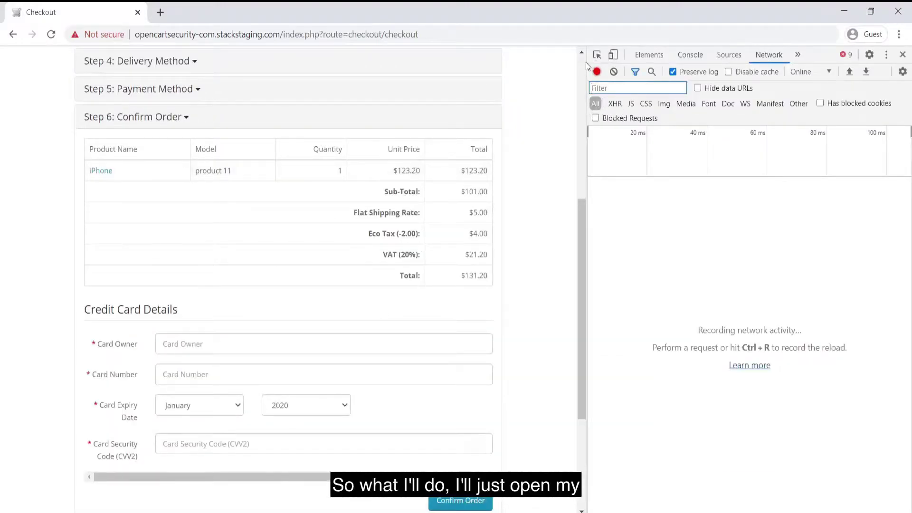
{"action": "left_click_drag", "start_coordinate": [569, 72], "coordinate": [528, 72]}
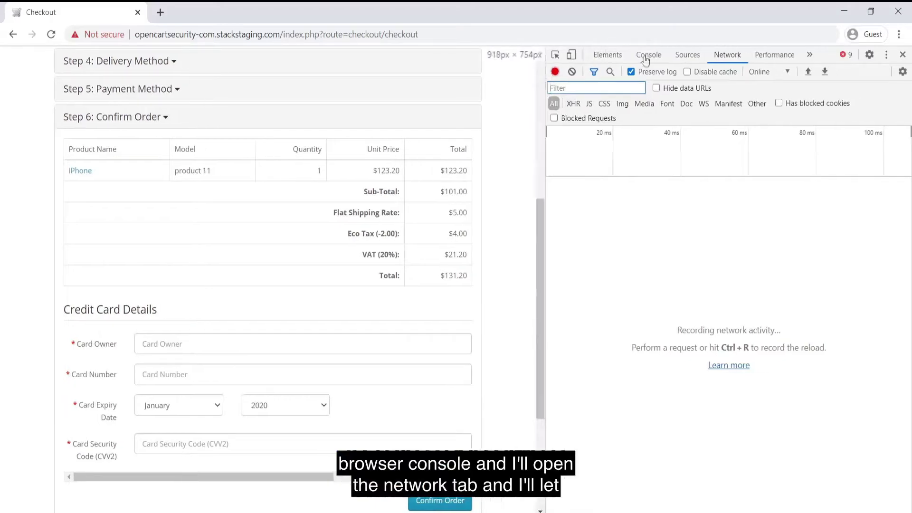
{"action": "left_click", "coordinate": [724, 56]}
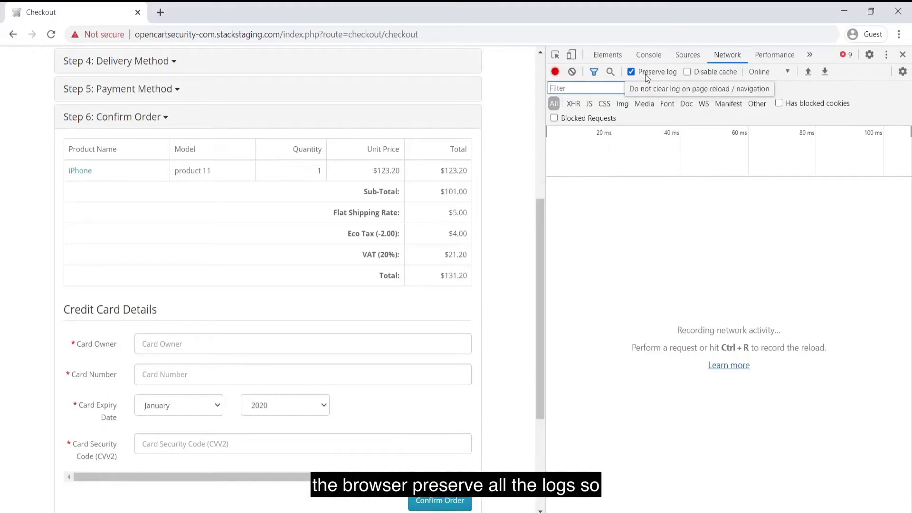
Enter the card owner, a test card number, January 2020 expiry and security code, then confirm the order
{"action": "left_click", "coordinate": [295, 337]}
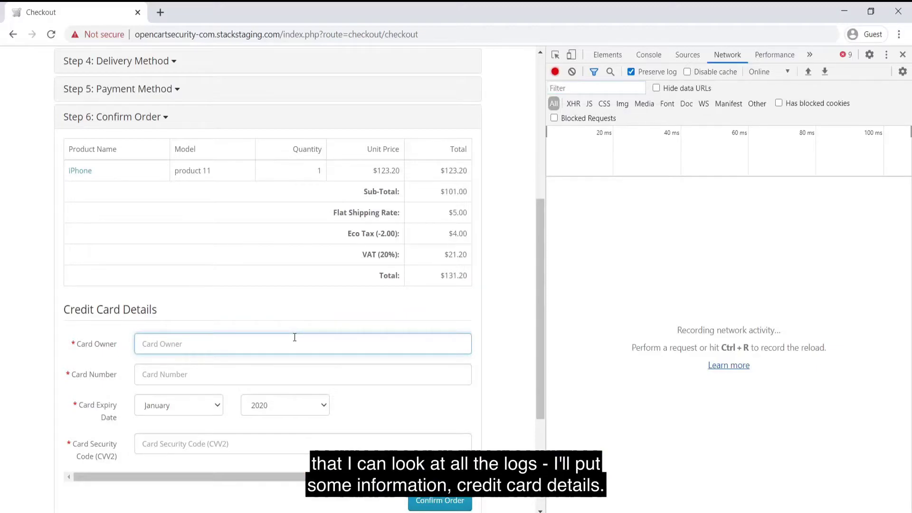
{"action": "scroll", "coordinate": [294, 337], "scroll_direction": "down", "scroll_amount": 1}
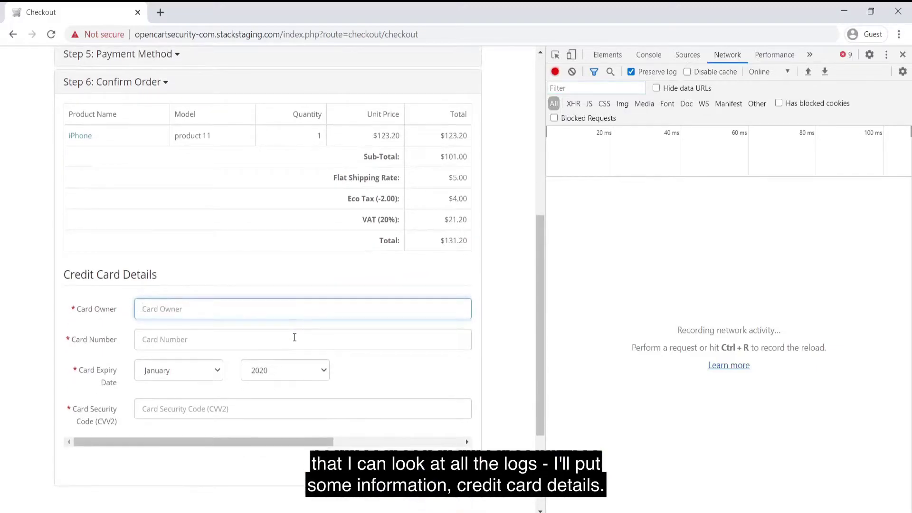
{"action": "type", "text": "Ankit"}
{"action": "key", "text": "Tab"}
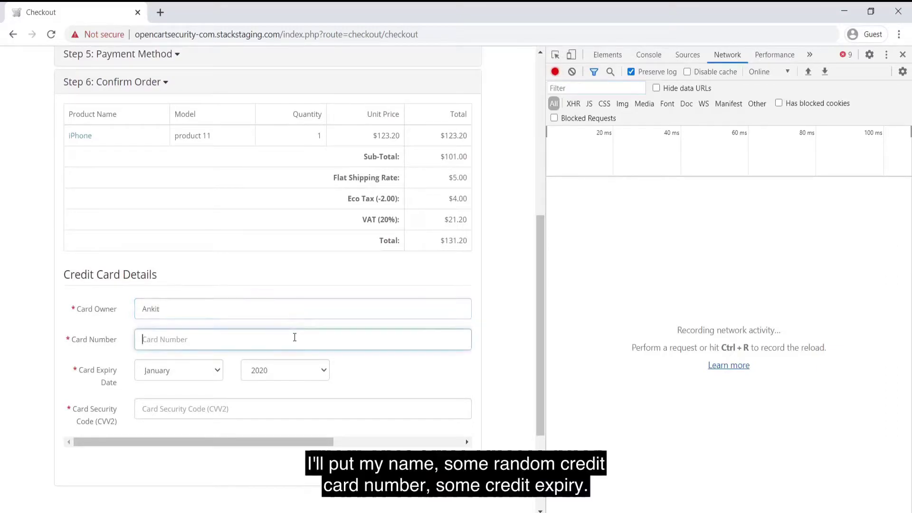
{"action": "type", "text": "545646466543"}
{"action": "key", "text": "Tab"}
{"action": "key", "text": "Tab"}
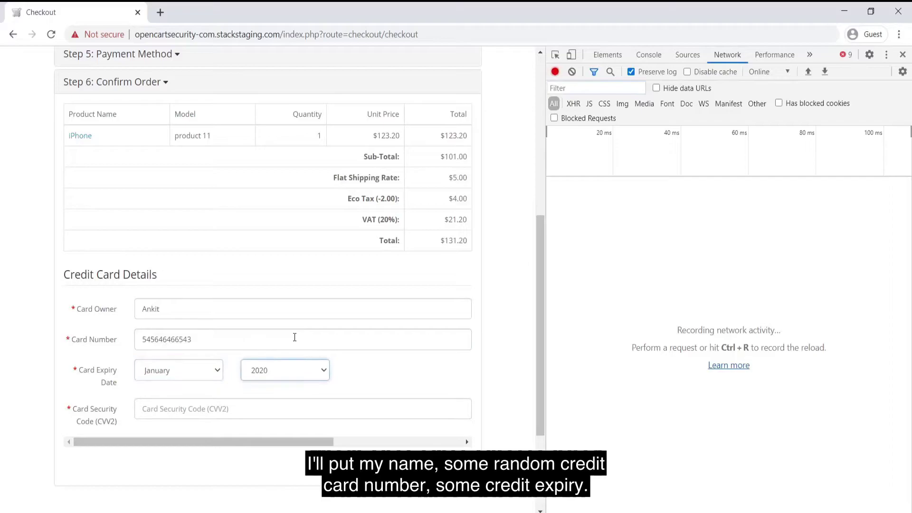
{"action": "key", "text": "Tab"}
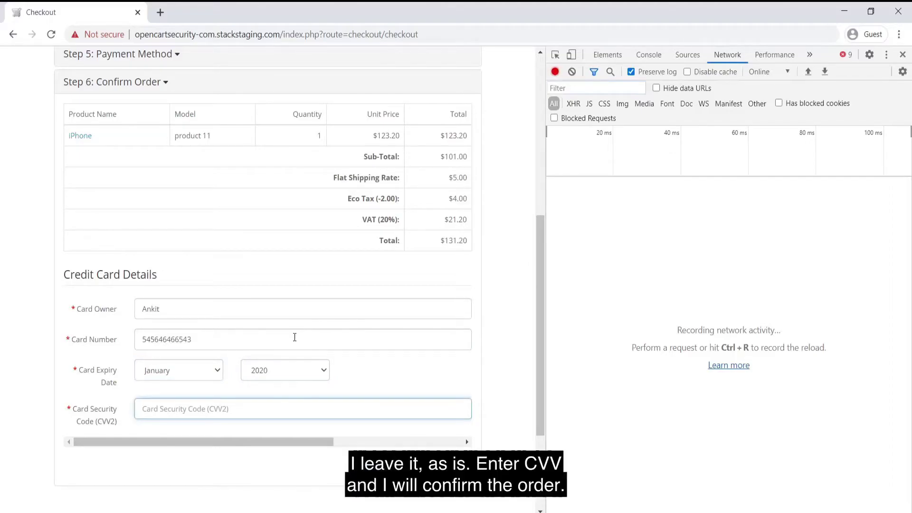
{"action": "type", "text": "454"}
{"action": "left_click", "coordinate": [440, 466]}
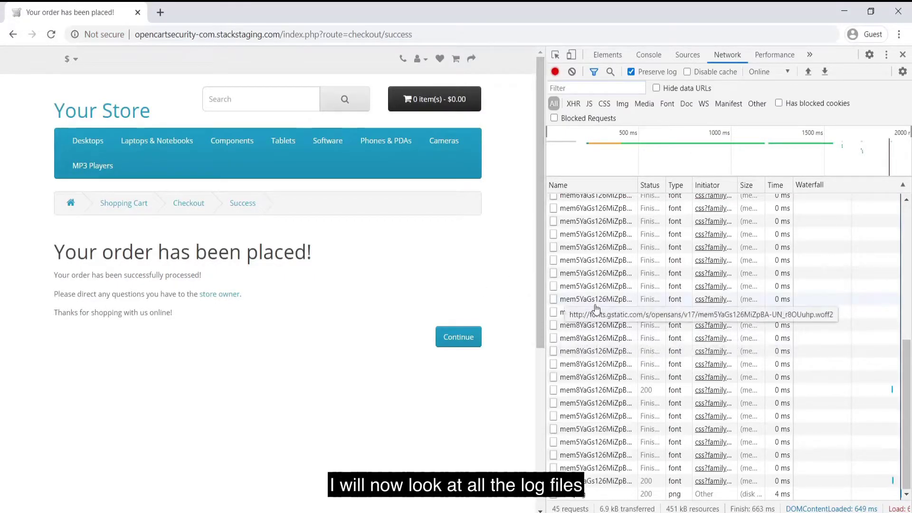
{"action": "scroll", "coordinate": [597, 308], "scroll_direction": "up", "scroll_amount": 5}
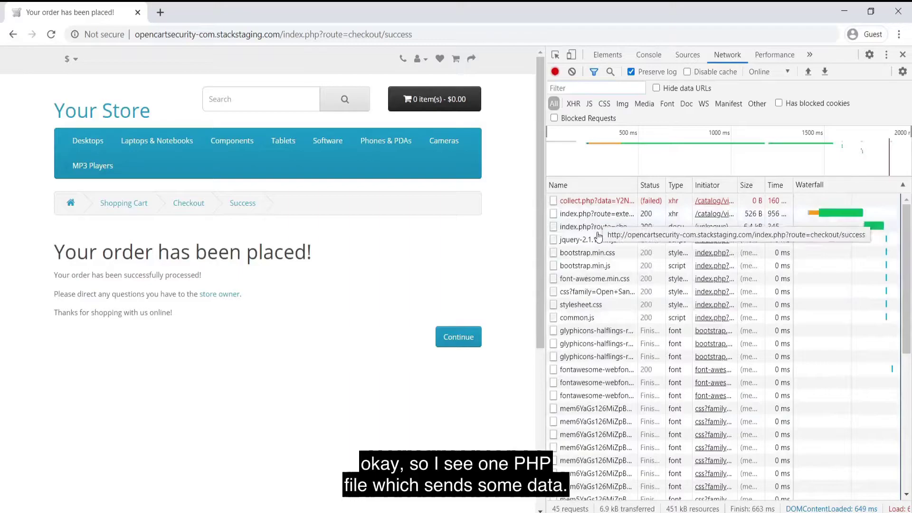
{"action": "left_click", "coordinate": [588, 202]}
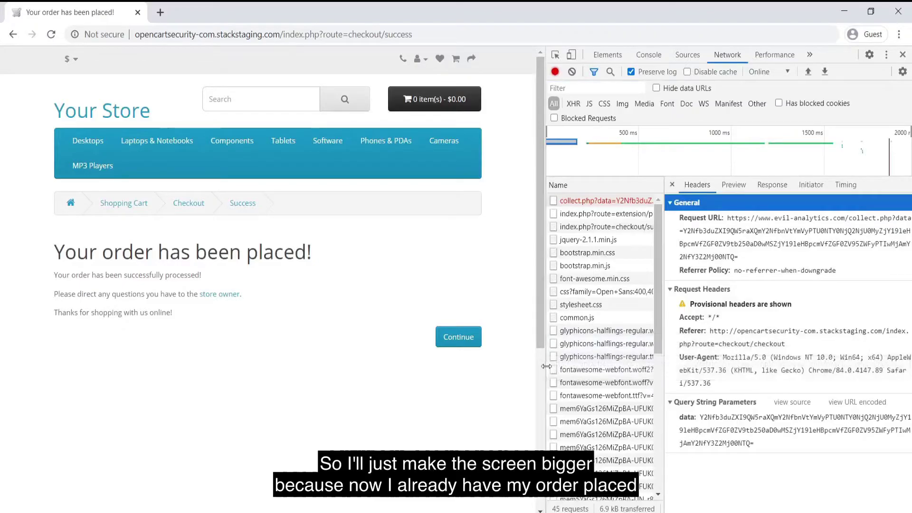
{"action": "left_click_drag", "start_coordinate": [543, 375], "coordinate": [303, 375]}
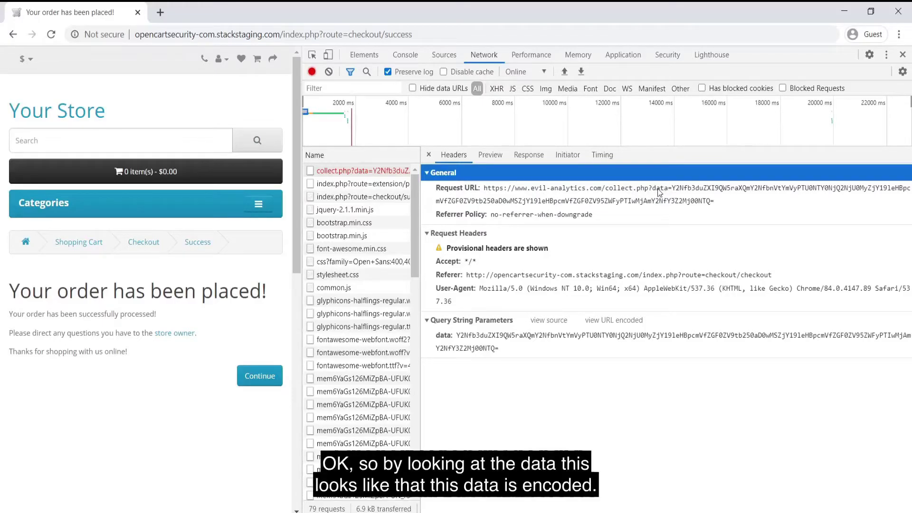
{"action": "left_click", "coordinate": [684, 191]}
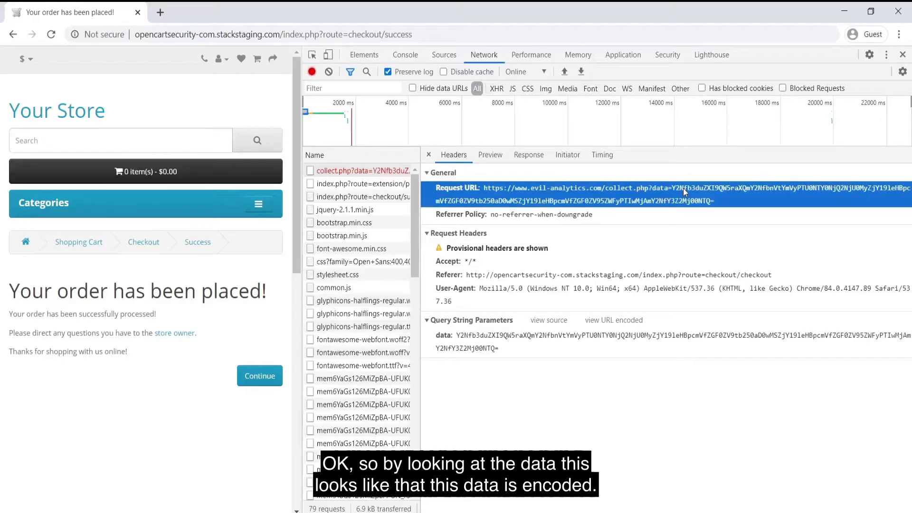
{"action": "double_click", "coordinate": [679, 188]}
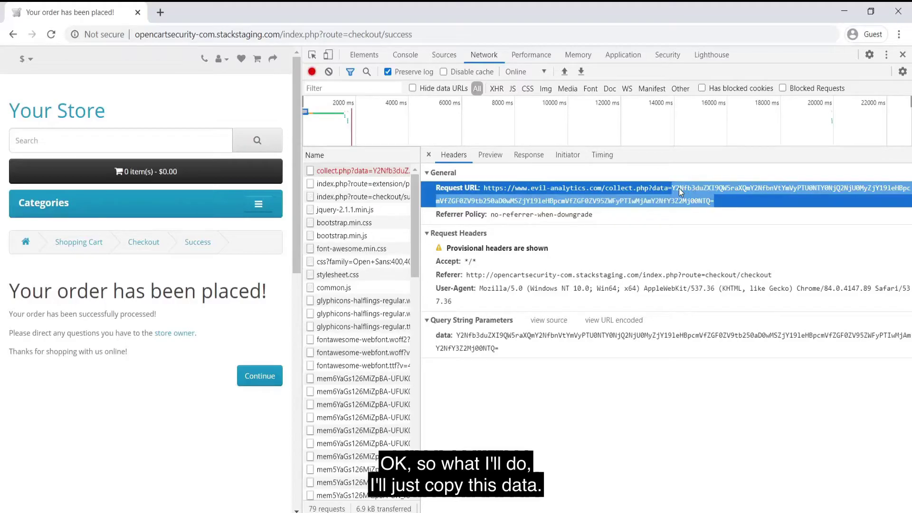
Search 'base 64 decode' in a new tab and open base64decode.org
{"action": "left_click", "coordinate": [159, 12]}
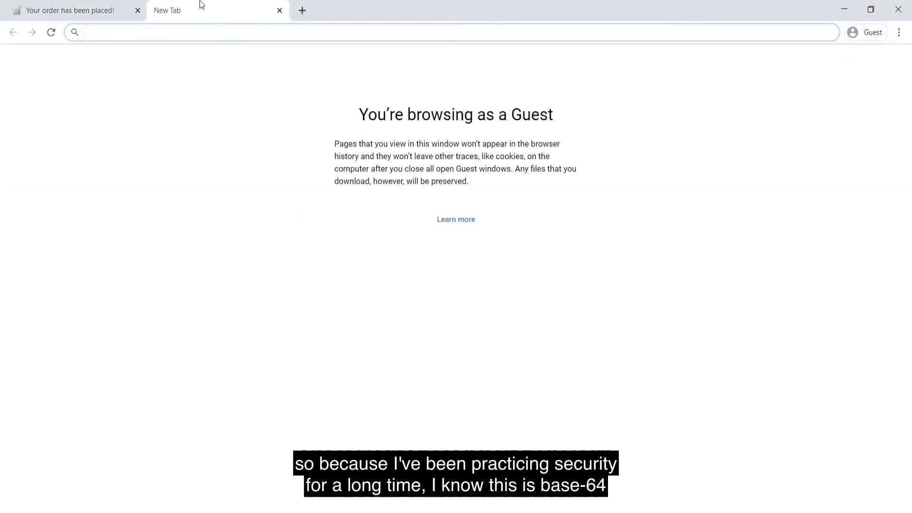
{"action": "type", "text": "base 6"}
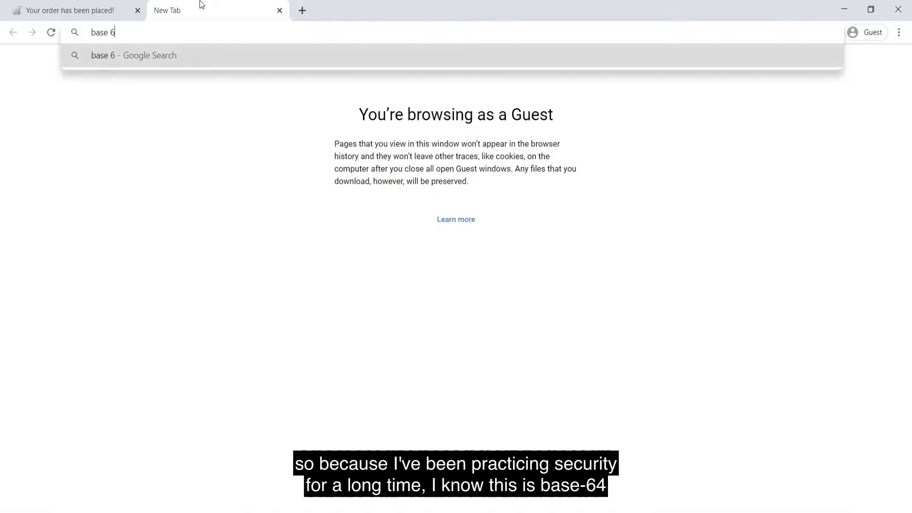
{"action": "type", "text": "4 decode"}
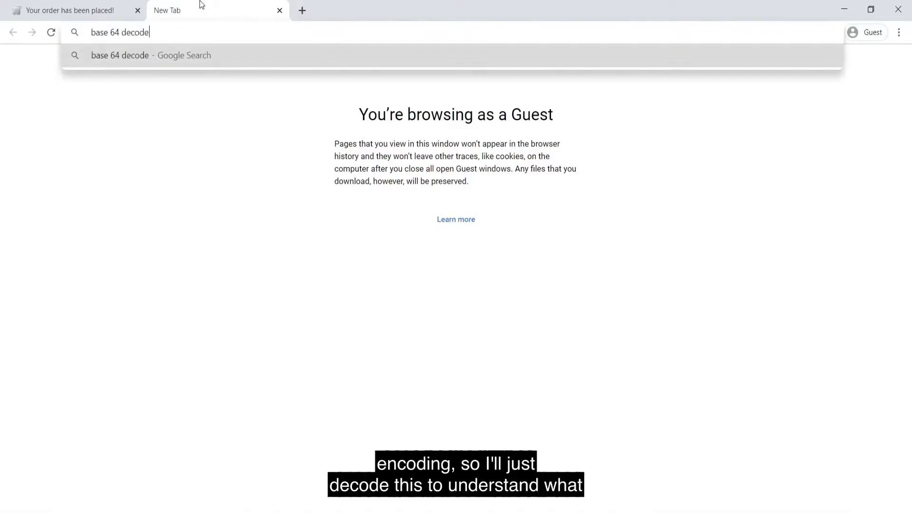
{"action": "key", "text": "Return"}
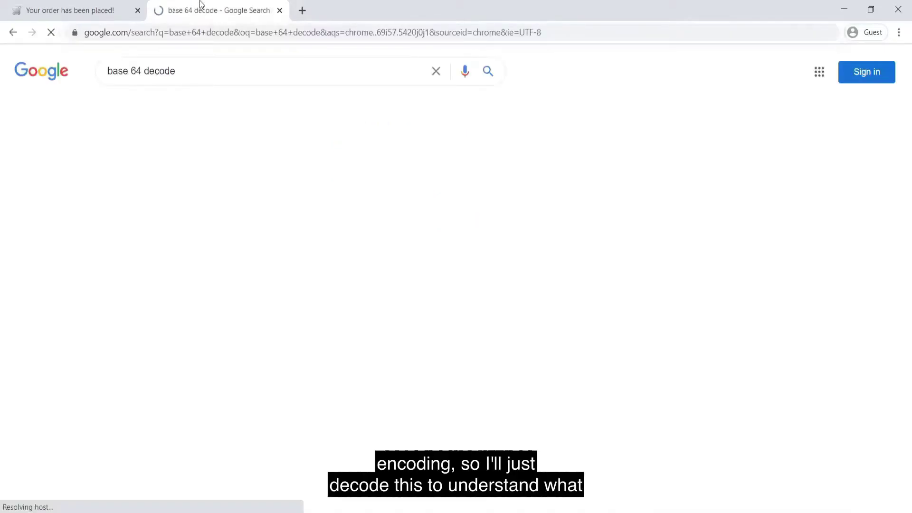
{"action": "left_click", "coordinate": [193, 204]}
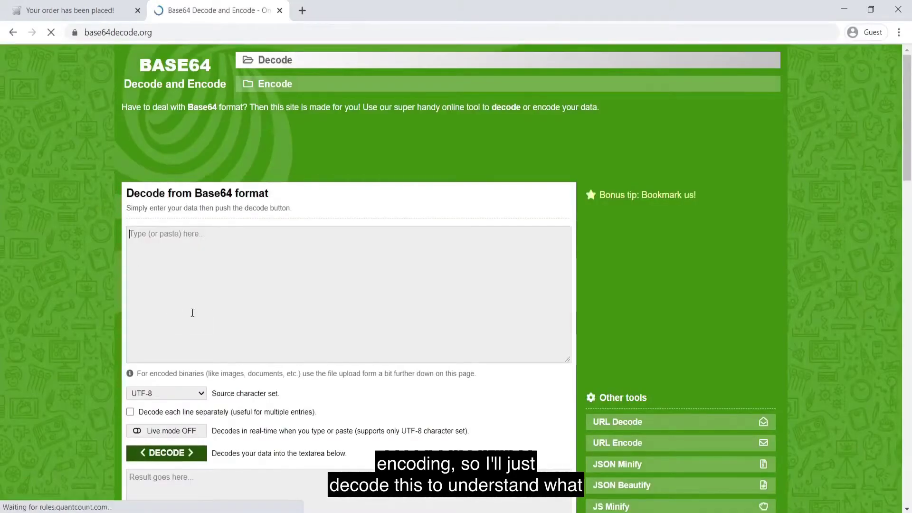
Paste the copied collect.php data value into the Decode input box
{"action": "left_click", "coordinate": [193, 312]}
{"action": "type", "text": "Y2Nfb3duZXI9QW5raXQmY2NfbnVtYmVyPTU0NTY0NjQ2NjU0MyZjY19leHBpcmVfZGF0ZV9tb250aD0wMSZjY19leHBpcmVfZGF0ZV95ZWFyPTIwMjAmY2NfY3Z2Mj00NTQ="}
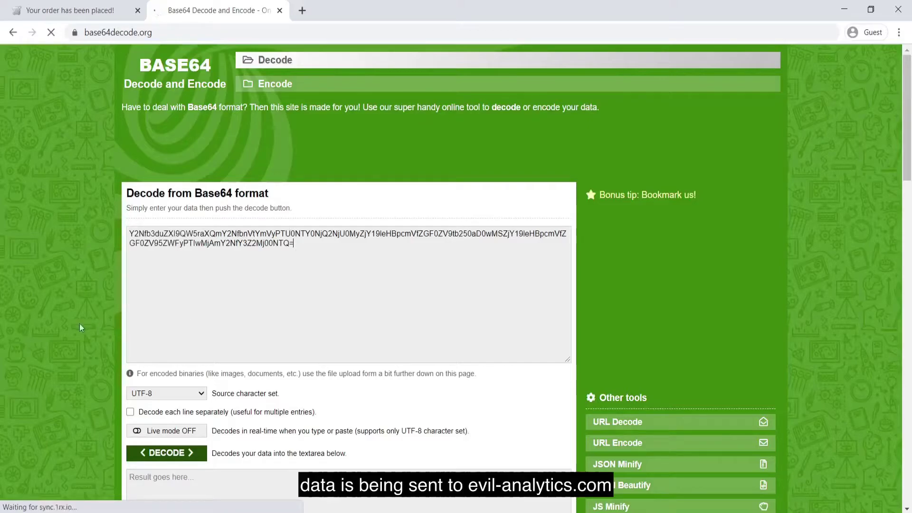
{"action": "scroll", "coordinate": [180, 313], "scroll_direction": "down", "scroll_amount": 2}
{"action": "scroll", "coordinate": [153, 316], "scroll_direction": "down", "scroll_amount": 1}
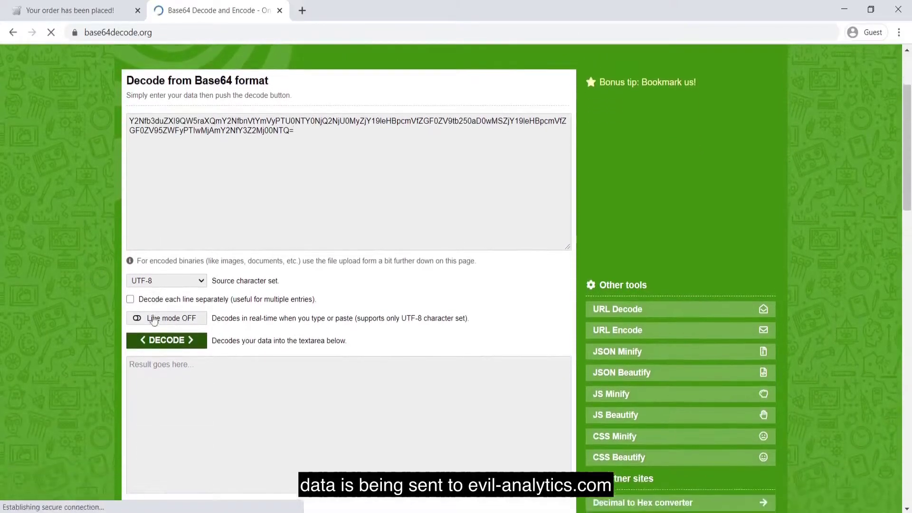
Decode the data, highlight the leaked card number, expiry month and security code, then return to the order tab
{"action": "left_click", "coordinate": [154, 328]}
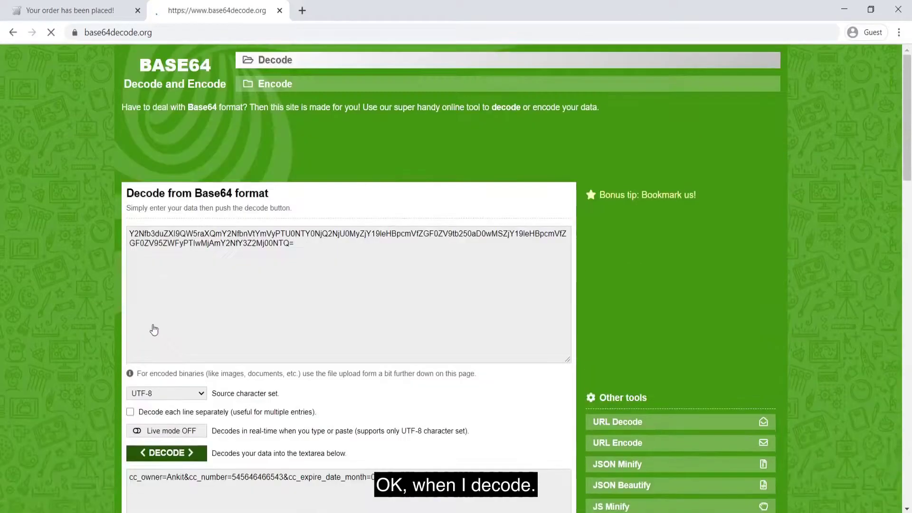
{"action": "scroll", "coordinate": [181, 236], "scroll_direction": "down", "scroll_amount": 2}
{"action": "scroll", "coordinate": [182, 235], "scroll_direction": "down", "scroll_amount": 2}
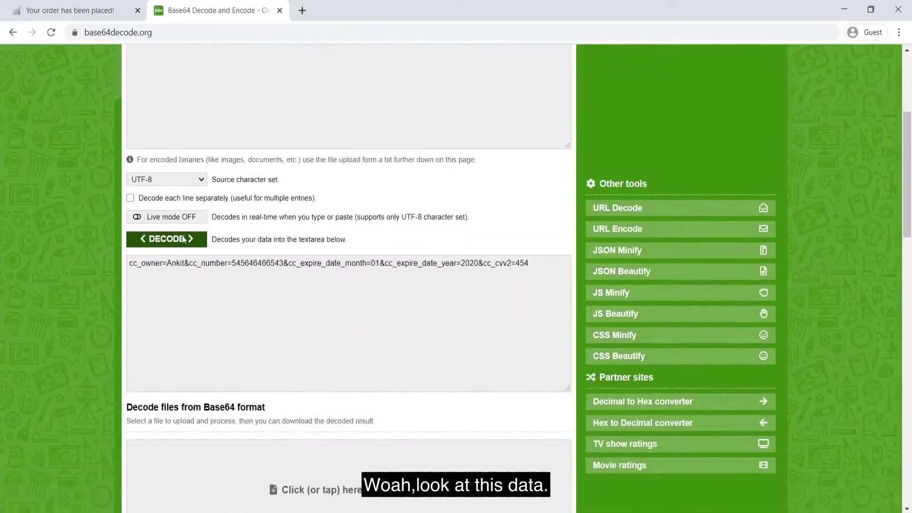
{"action": "triple_click", "coordinate": [156, 263]}
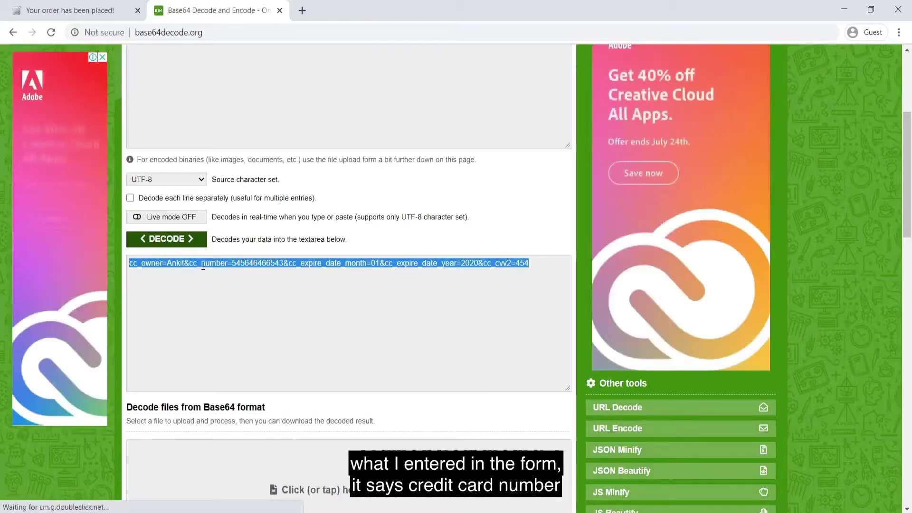
{"action": "left_click", "coordinate": [240, 264]}
{"action": "left_click_drag", "start_coordinate": [284, 263], "coordinate": [237, 263]}
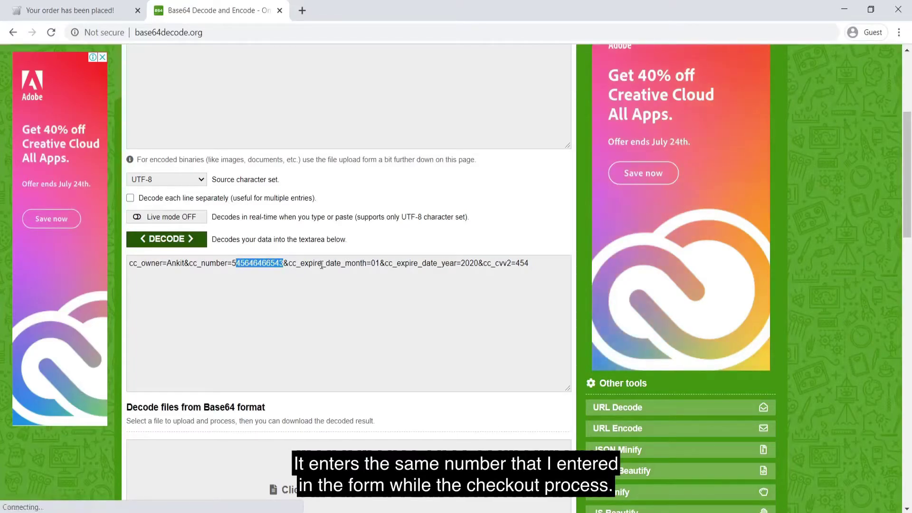
{"action": "left_click_drag", "start_coordinate": [292, 264], "coordinate": [369, 267]}
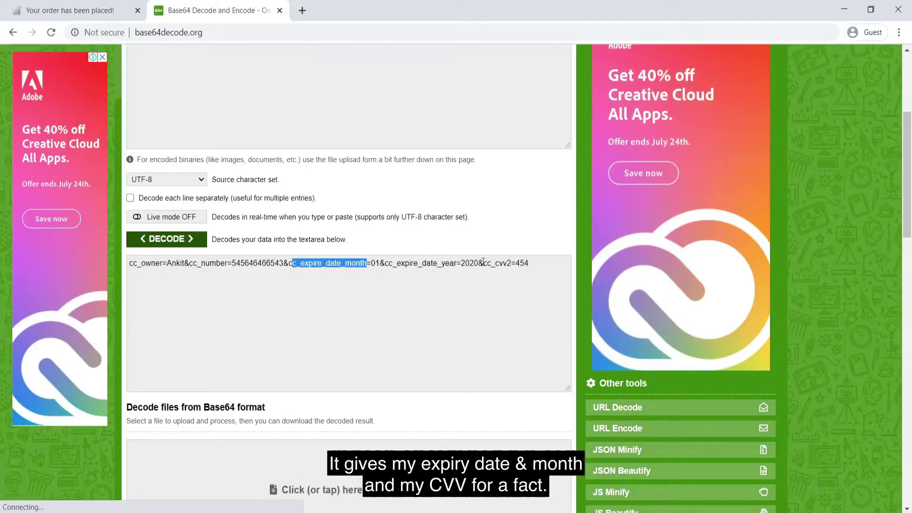
{"action": "left_click_drag", "start_coordinate": [483, 263], "coordinate": [536, 257]}
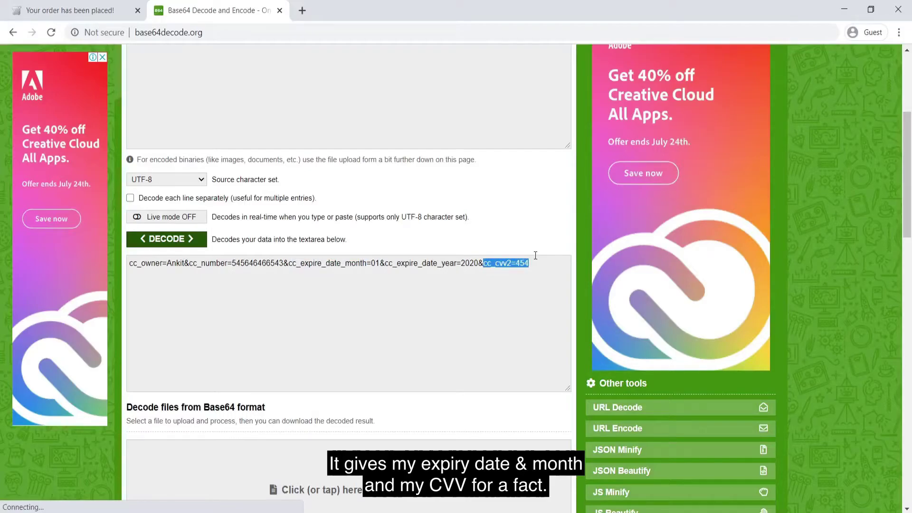
{"action": "left_click", "coordinate": [123, 6]}
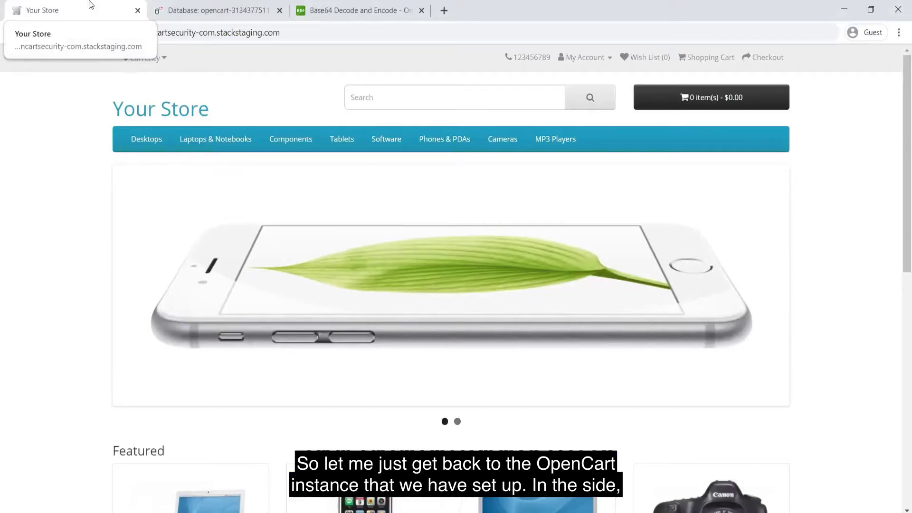
{"action": "left_click", "coordinate": [216, 6]}
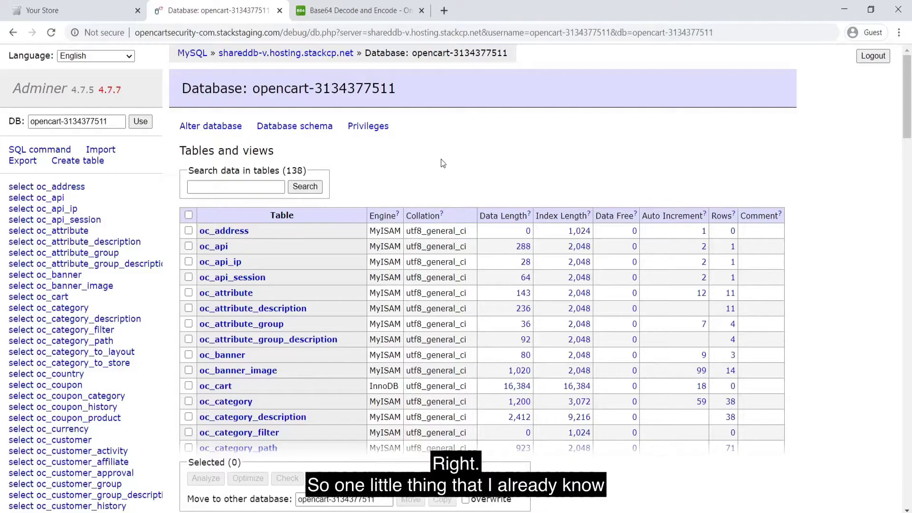
{"action": "left_click", "coordinate": [108, 4]}
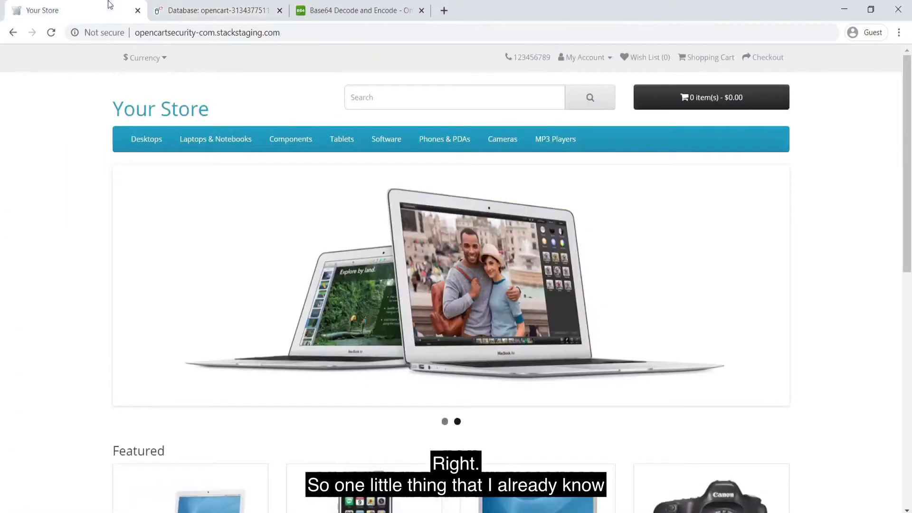
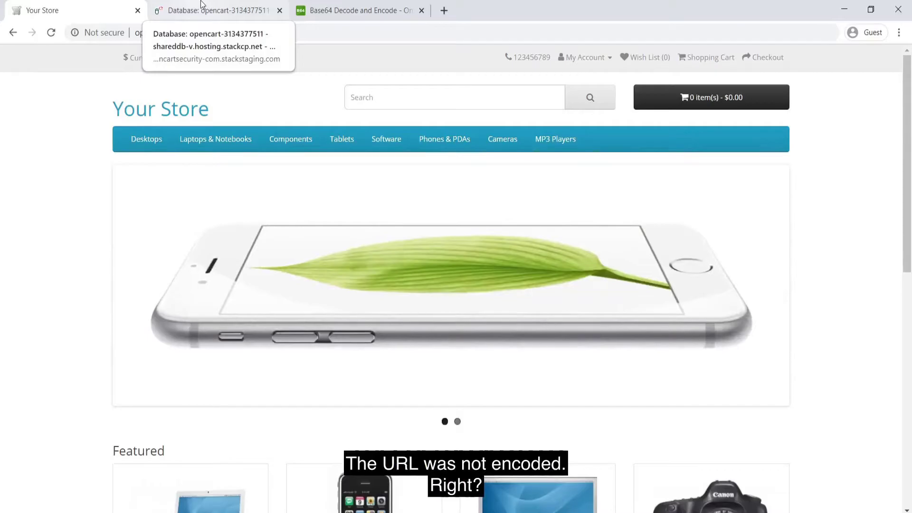
Search all OpenCart database tables for 'evil-analytics', finding a match only in oc_setting
{"action": "left_click", "coordinate": [202, 4]}
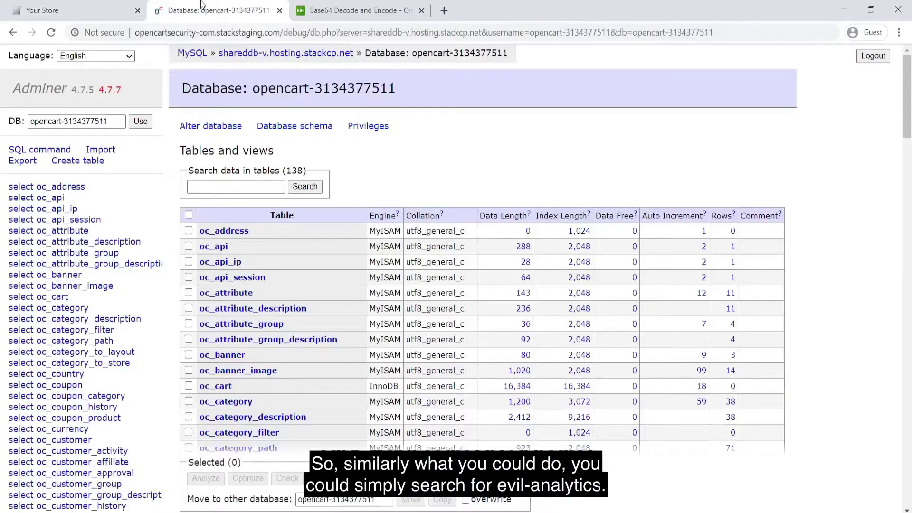
{"action": "left_click", "coordinate": [209, 186]}
{"action": "type", "text": "evil-anal"}
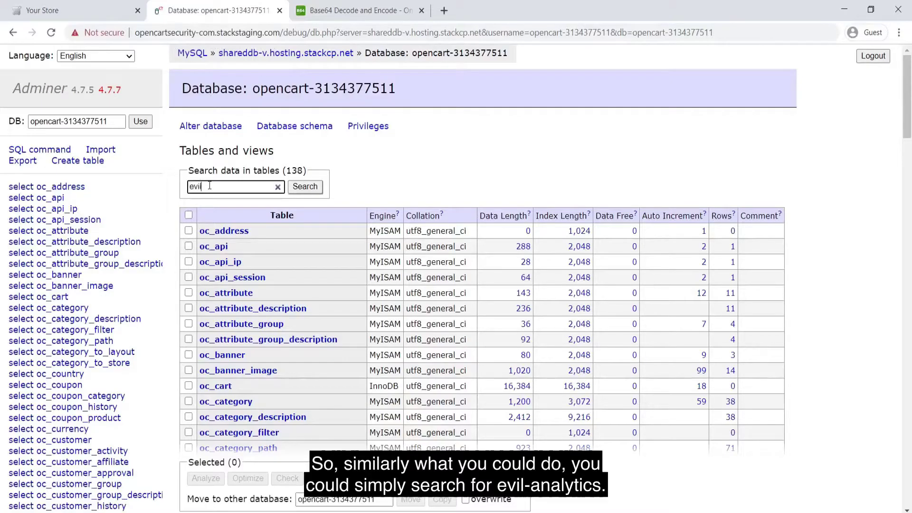
{"action": "key", "text": "BackSpace"}
{"action": "key", "text": "BackSpace"}
{"action": "key", "text": "BackSpace"}
{"action": "type", "text": "nalytics"}
{"action": "key", "text": "Return"}
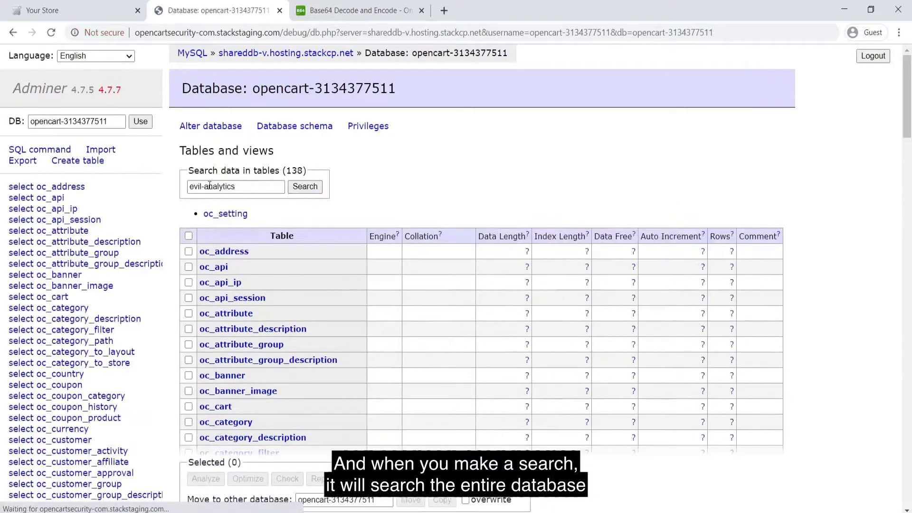
{"action": "scroll", "coordinate": [443, 157], "scroll_direction": "down", "scroll_amount": 1}
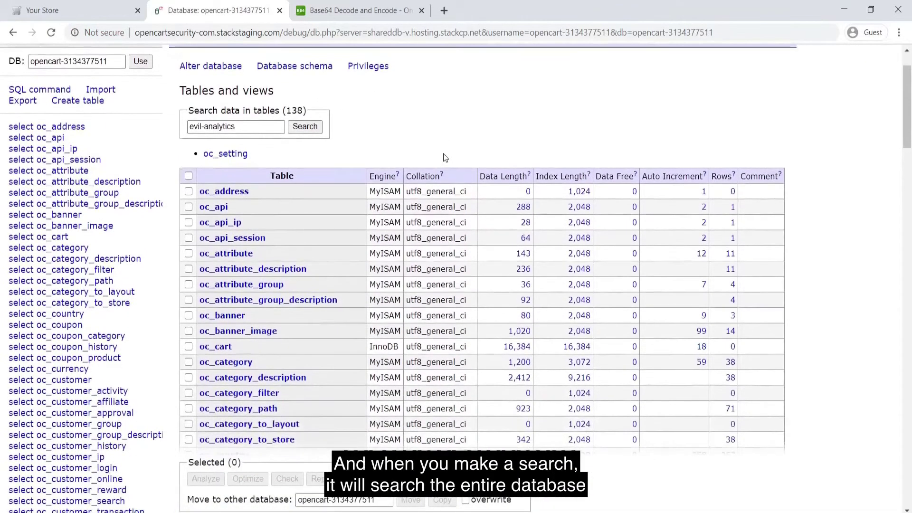
List oc_setting's matching rows and pick the analytics_google_code setting, row 387
{"action": "left_click", "coordinate": [223, 159]}
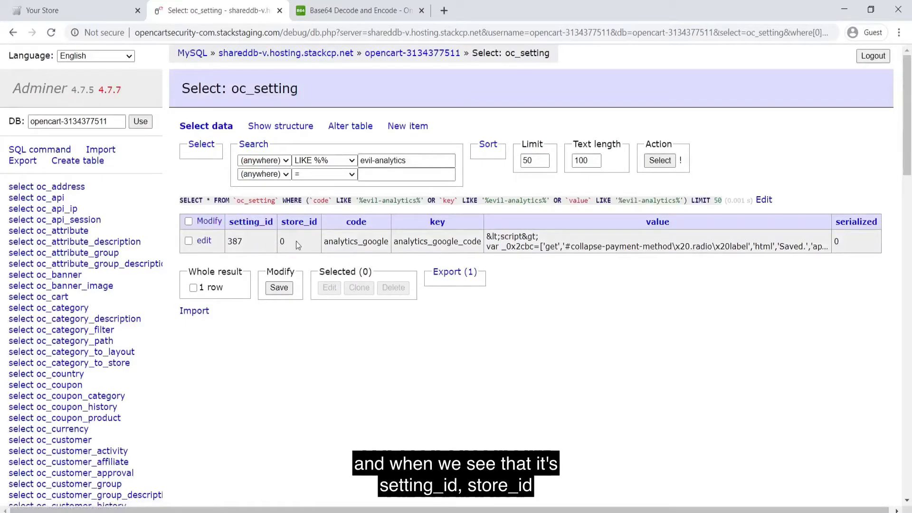
{"action": "scroll", "coordinate": [384, 244], "scroll_direction": "right", "scroll_amount": 1}
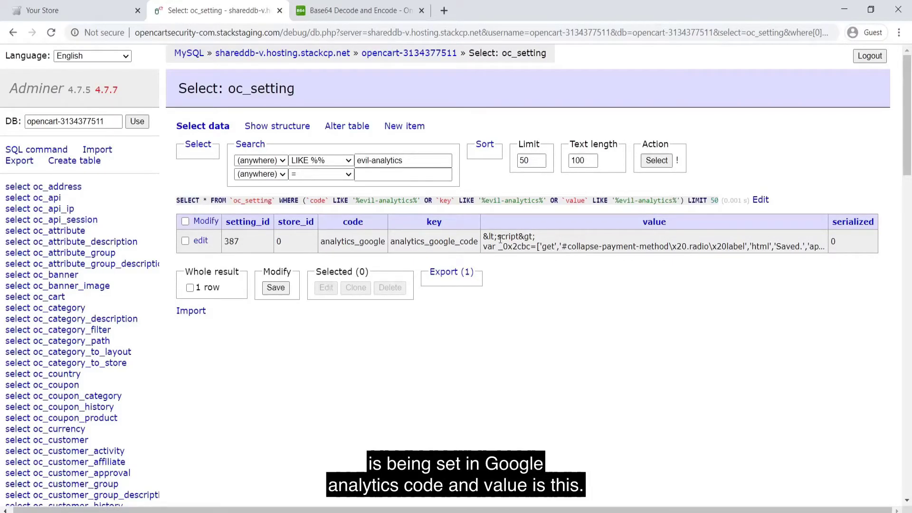
{"action": "left_click", "coordinate": [185, 241]}
Edit row 387 and read its value, exposing a card-skimming script posting to evil-analytics.com
{"action": "left_click", "coordinate": [327, 287]}
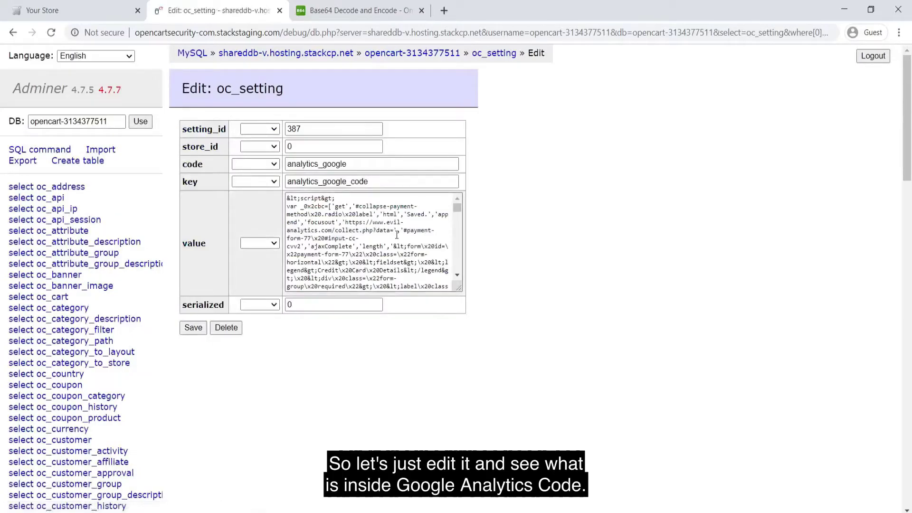
{"action": "left_click", "coordinate": [340, 212]}
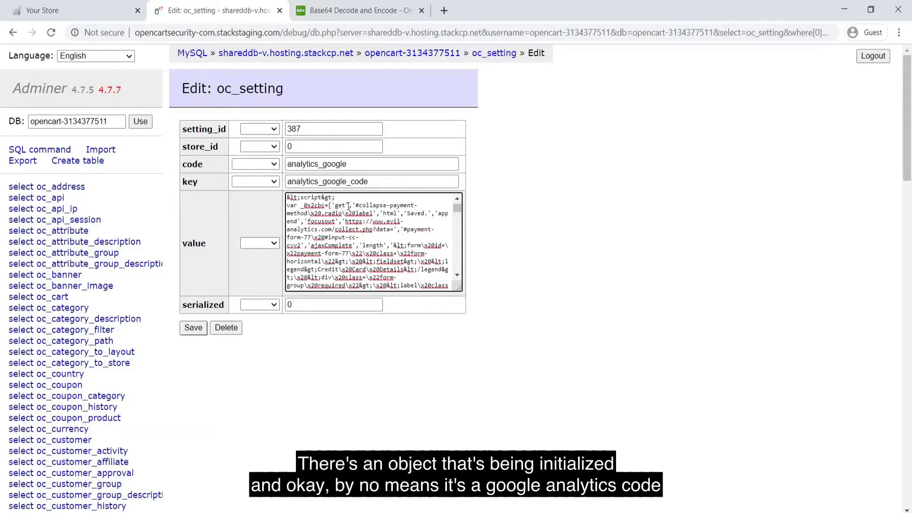
{"action": "scroll", "coordinate": [348, 206], "scroll_direction": "down", "scroll_amount": 10}
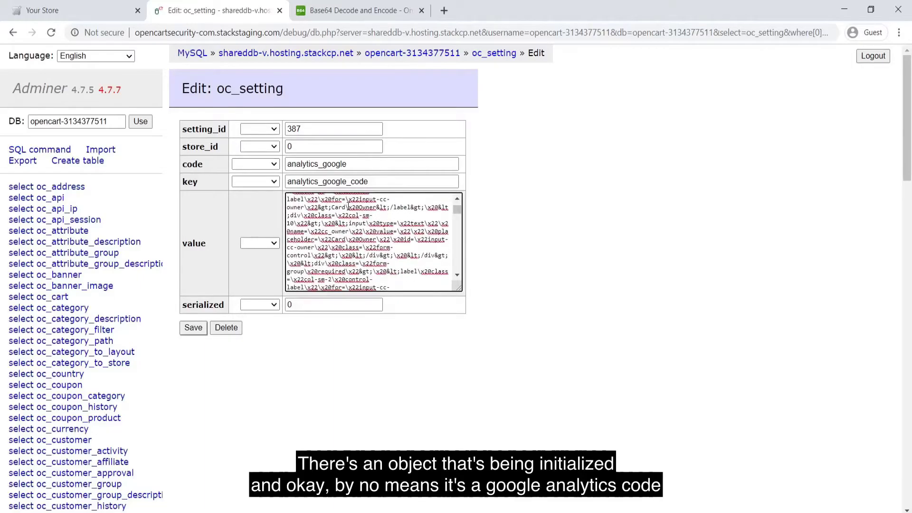
{"action": "scroll", "coordinate": [348, 207], "scroll_direction": "down", "scroll_amount": 10}
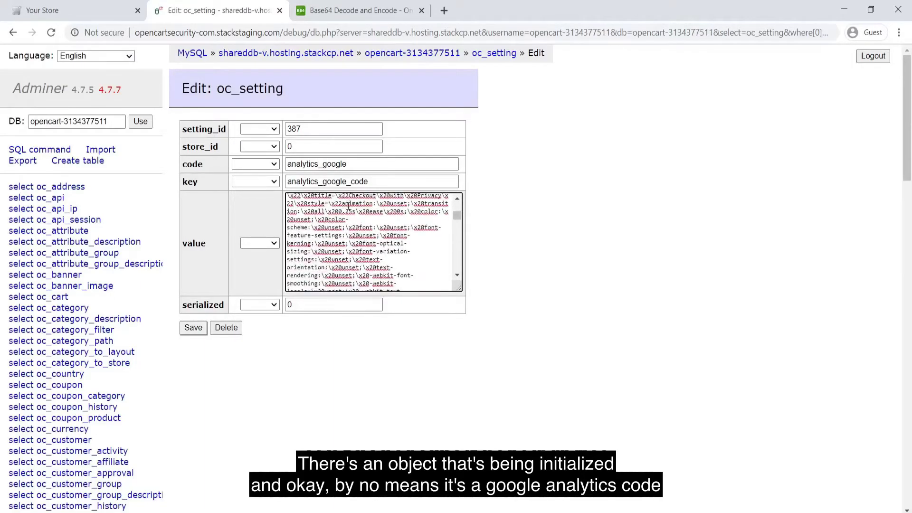
{"action": "scroll", "coordinate": [348, 207], "scroll_direction": "down", "scroll_amount": 5}
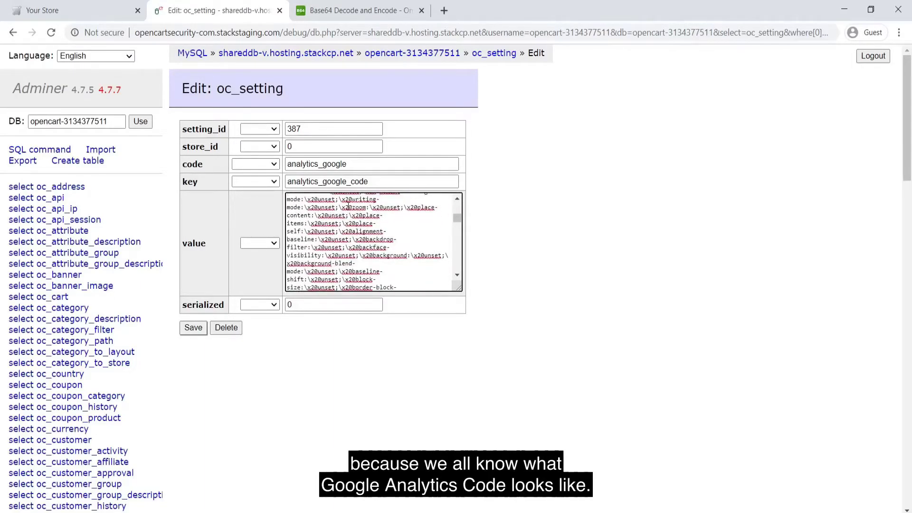
{"action": "scroll", "coordinate": [348, 207], "scroll_direction": "down", "scroll_amount": 10}
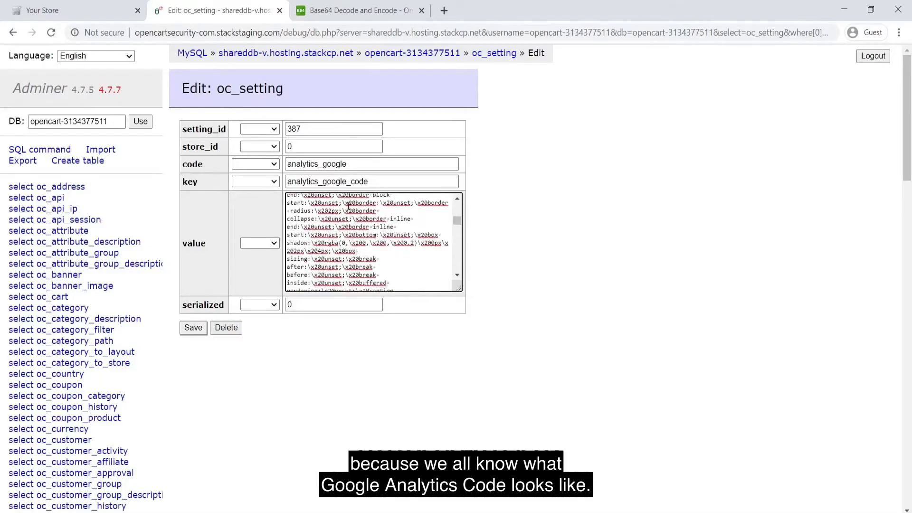
{"action": "scroll", "coordinate": [348, 207], "scroll_direction": "down", "scroll_amount": 10}
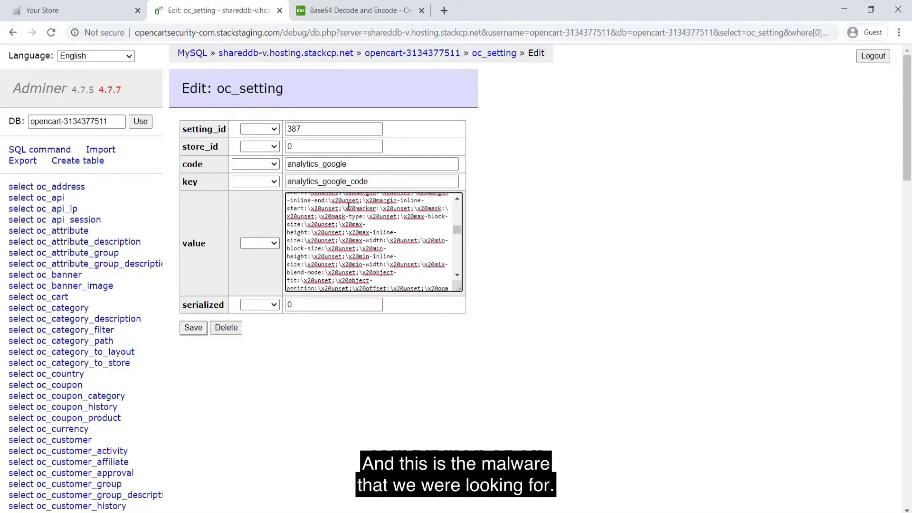
{"action": "scroll", "coordinate": [348, 207], "scroll_direction": "down", "scroll_amount": 2}
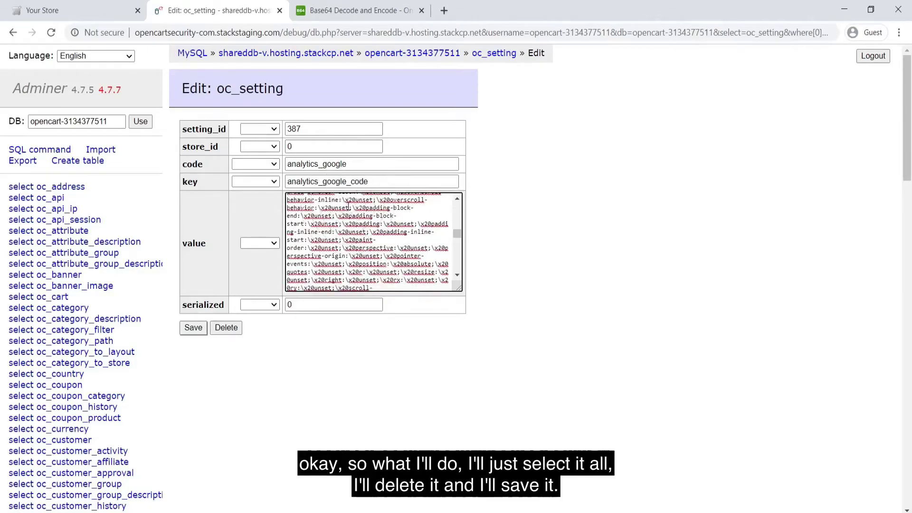
Delete the entire analytics_google_code value and save row 387 empty
{"action": "key", "text": "ctrl+a"}
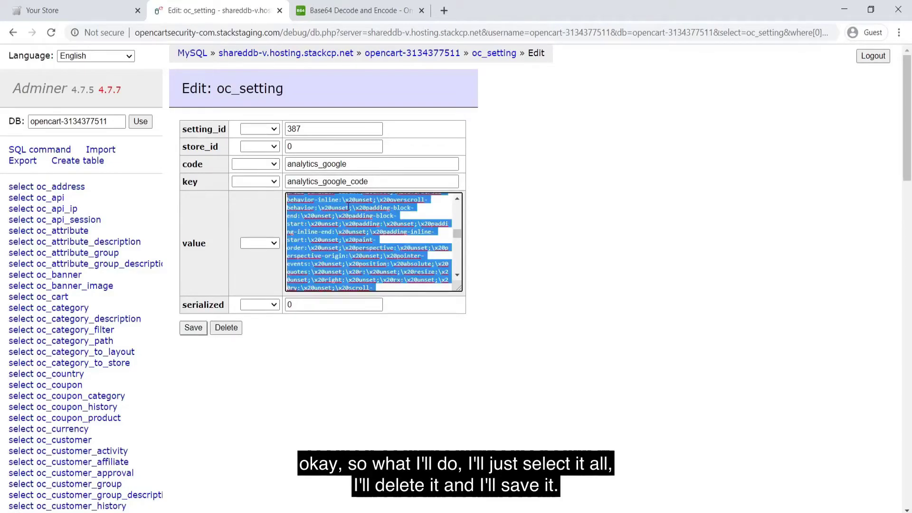
{"action": "key", "text": "BackSpace"}
{"action": "left_click", "coordinate": [194, 328]}
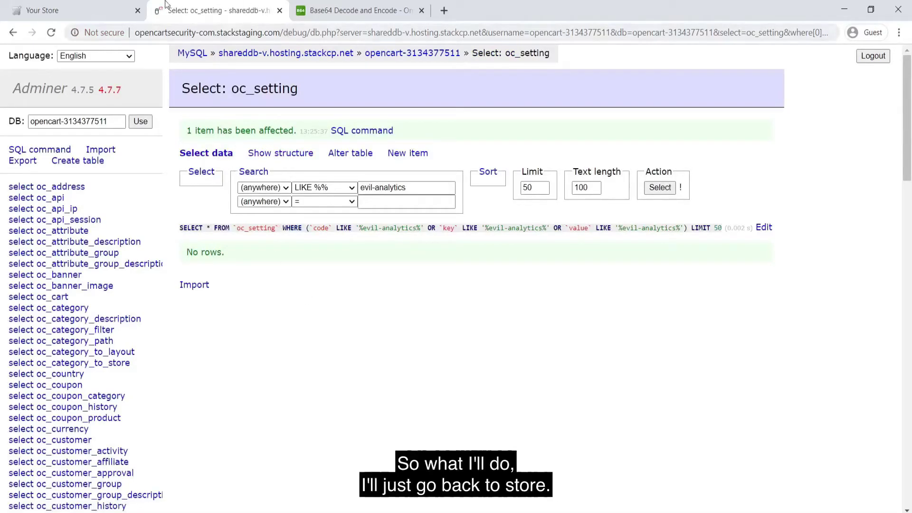
Reload the Your Store storefront with DevTools open using Empty Cache and Hard Reload
{"action": "left_click", "coordinate": [103, 5]}
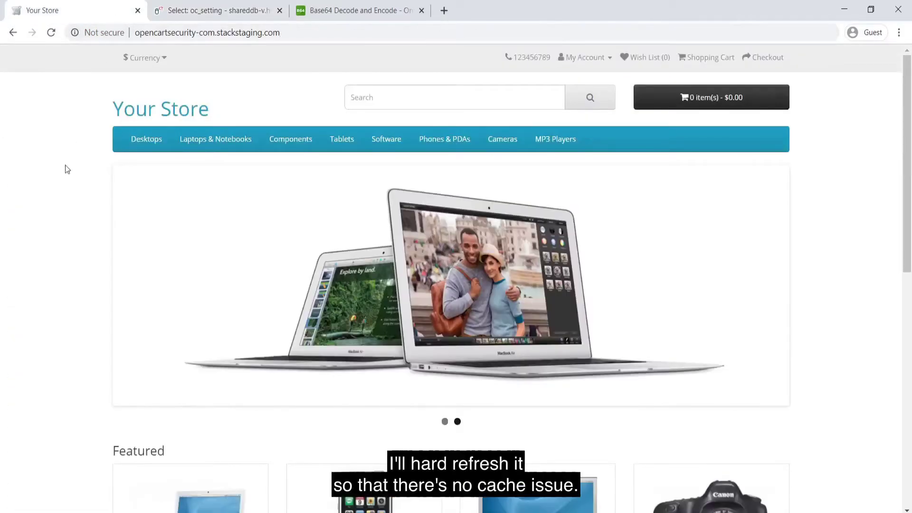
{"action": "key", "text": "F12"}
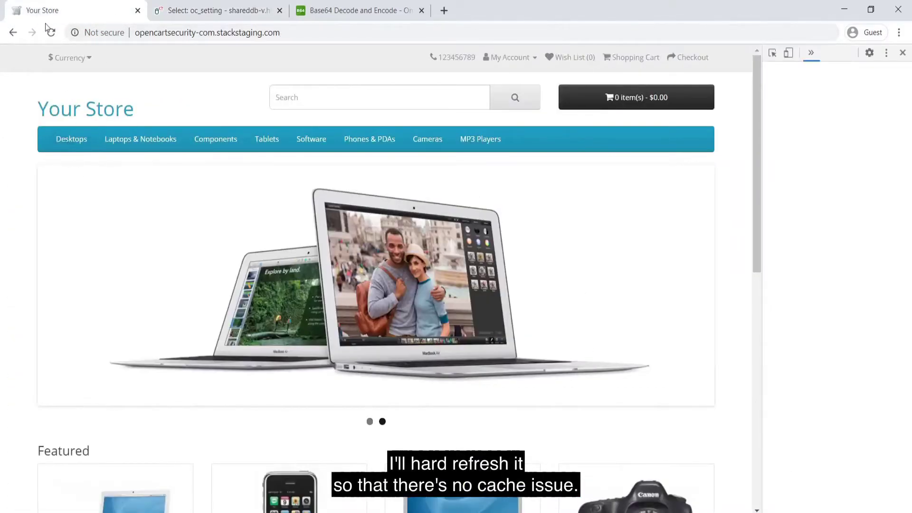
{"action": "right_click", "coordinate": [51, 32]}
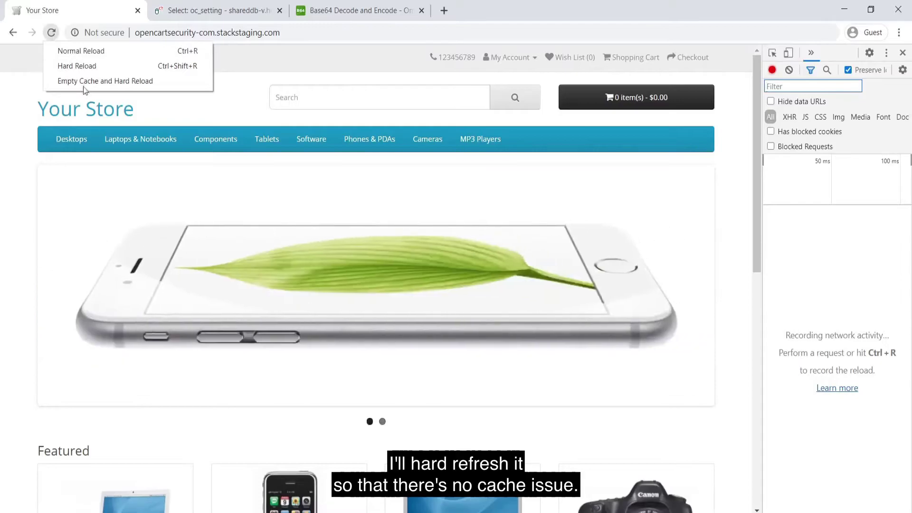
{"action": "left_click", "coordinate": [94, 81]}
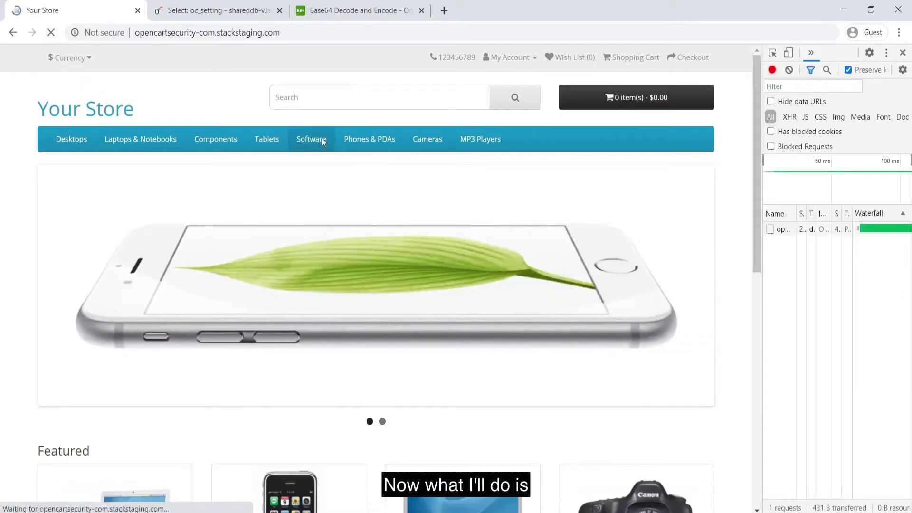
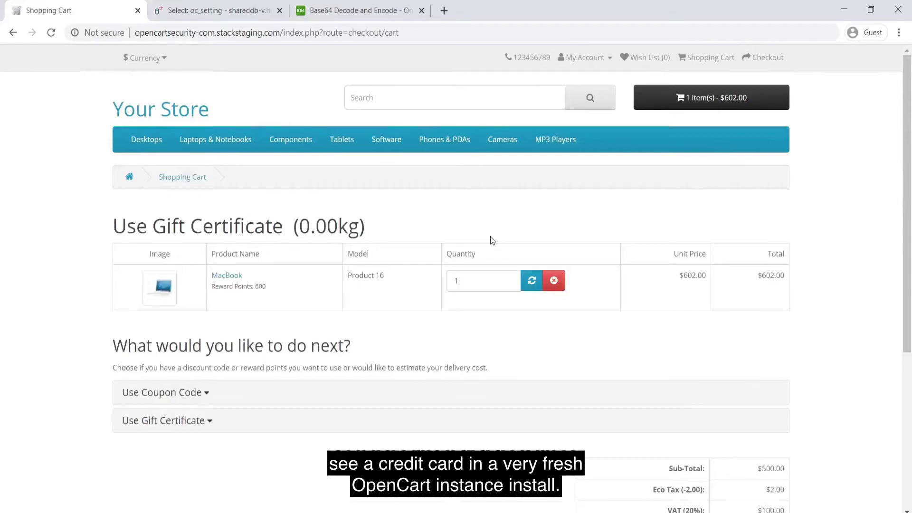
Check out the $602.00 MacBook cart as a guest and continue past Step 1
{"action": "scroll", "coordinate": [491, 240], "scroll_direction": "down", "scroll_amount": 2}
{"action": "left_click", "coordinate": [760, 456]}
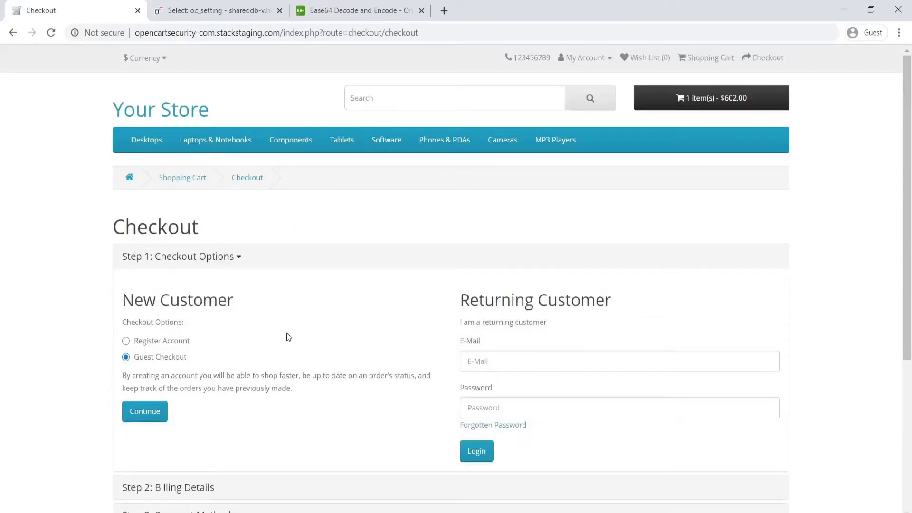
{"action": "scroll", "coordinate": [286, 332], "scroll_direction": "down", "scroll_amount": 2}
{"action": "left_click", "coordinate": [138, 322]}
{"action": "left_click", "coordinate": [138, 322]}
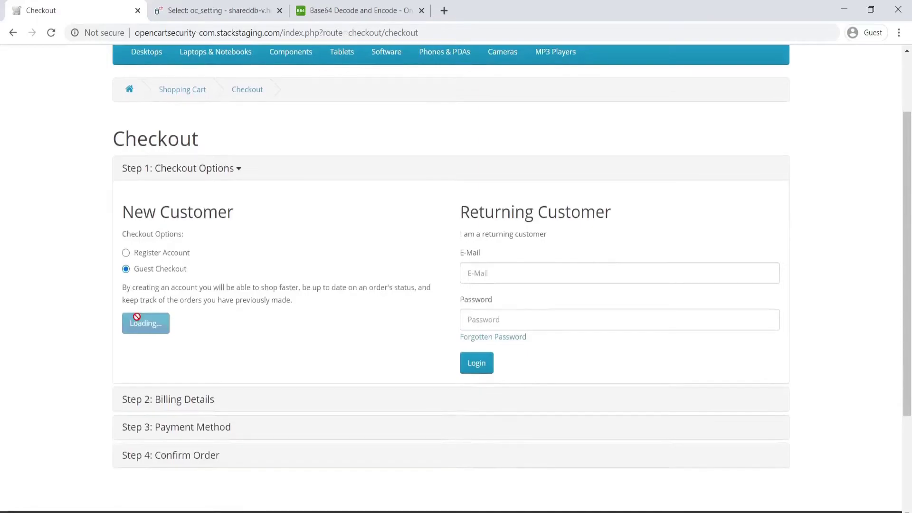
Enter the guest's first name, last name, e-mail address and telephone number
{"action": "left_click", "coordinate": [182, 280]}
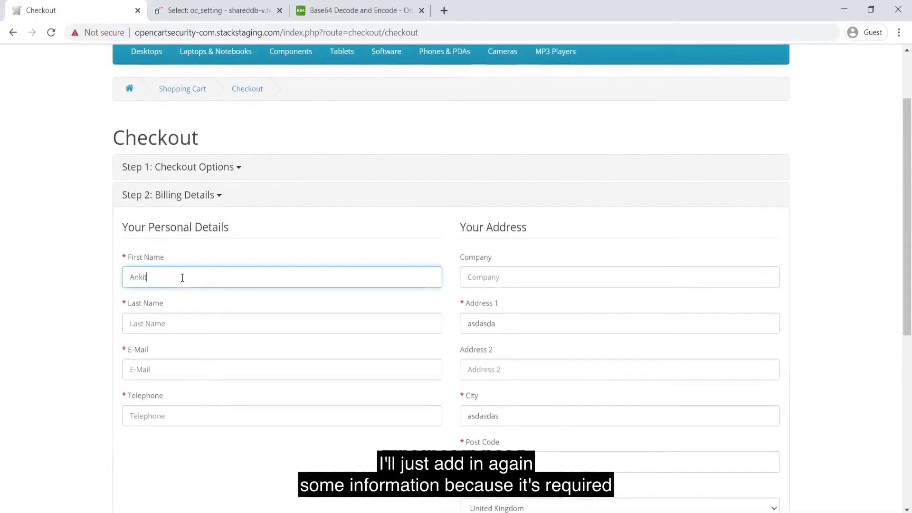
{"action": "key", "text": "Tab"}
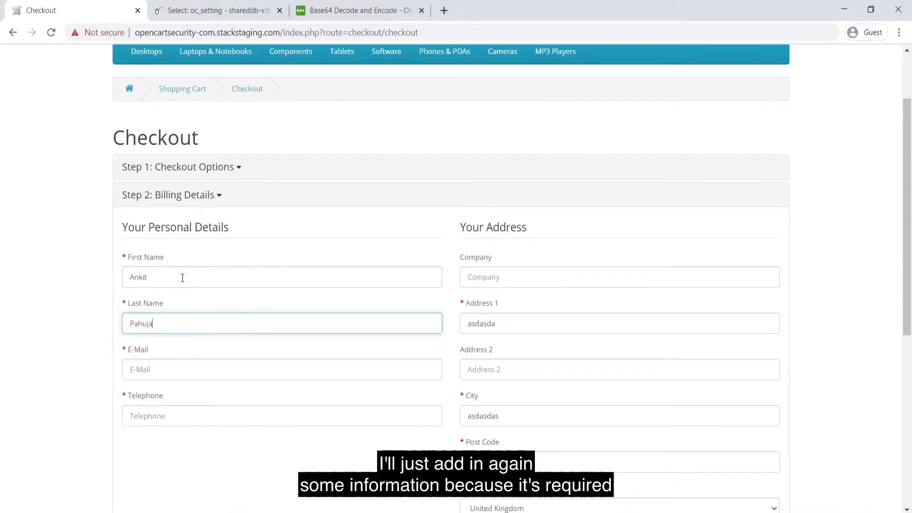
{"action": "key", "text": "Tab"}
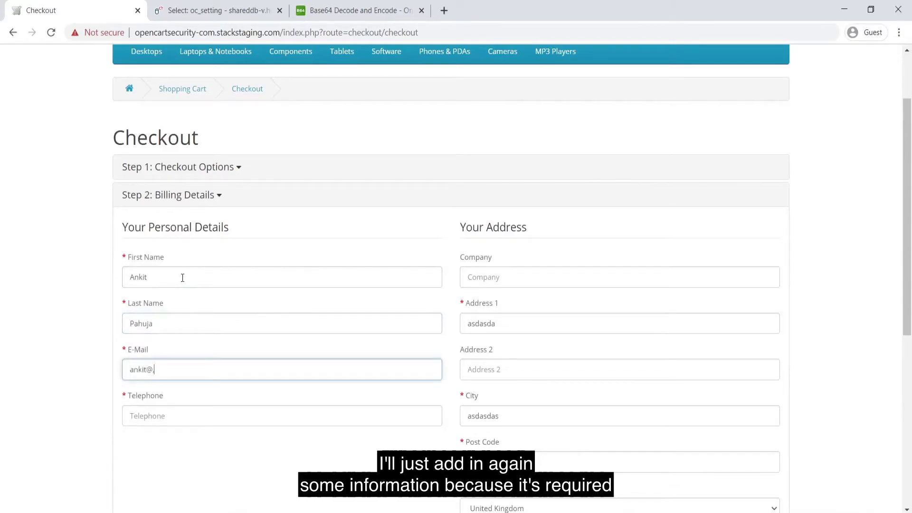
{"action": "key", "text": "Tab"}
{"action": "type", "text": "asdf"}
{"action": "key", "text": "BackSpace"}
{"action": "key", "text": "BackSpace"}
{"action": "key", "text": "BackSpace"}
{"action": "key", "text": "BackSpace"}
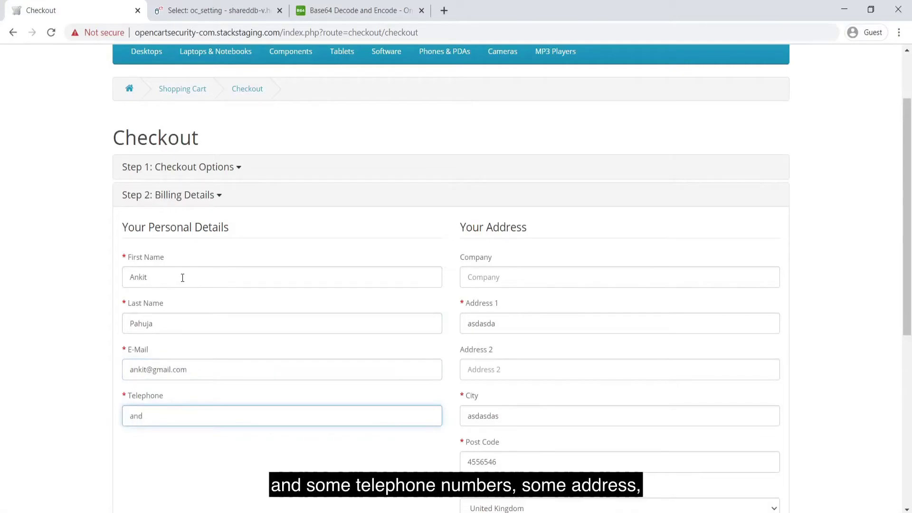
{"action": "type", "text": "5446"}
Fill in the two address lines and the city with the guest's address
{"action": "key", "text": "Tab"}
{"action": "key", "text": "Tab"}
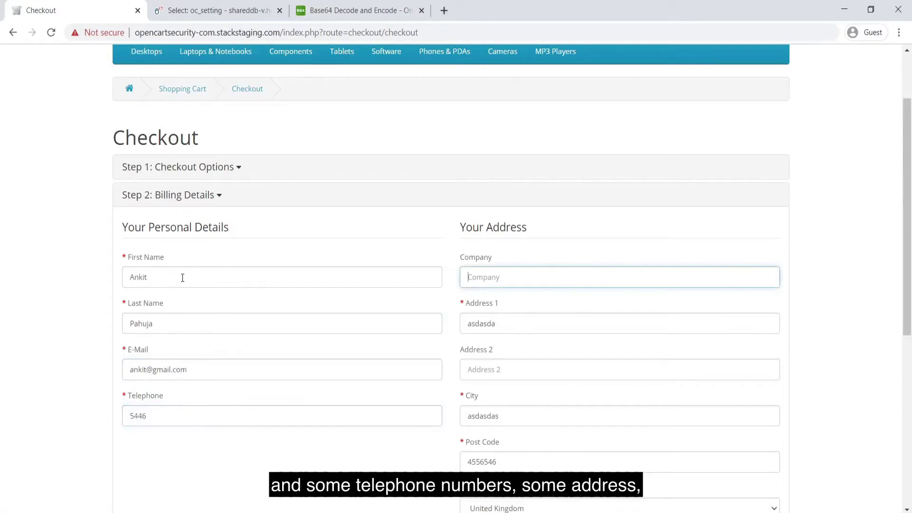
{"action": "type", "text": "54654"}
{"action": "key", "text": "ctrl+a"}
{"action": "type", "text": "afsdasd"}
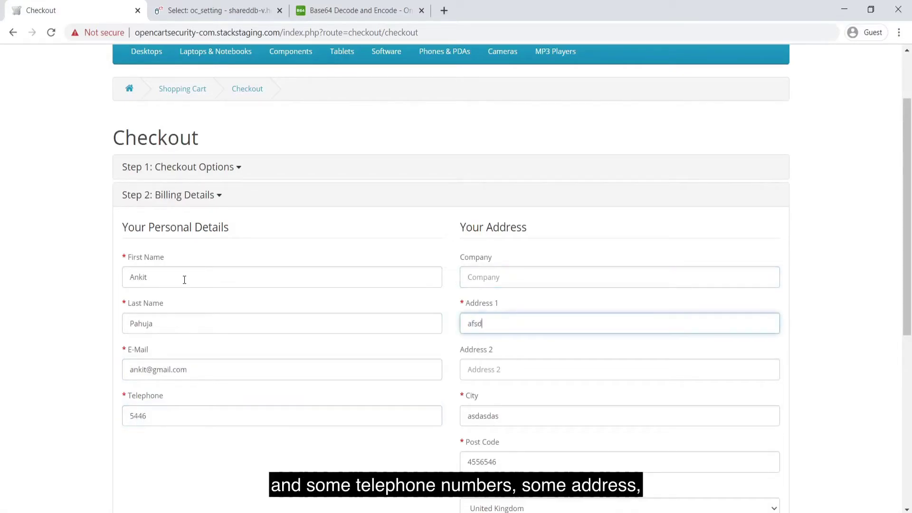
{"action": "key", "text": "Tab"}
{"action": "type", "text": "s"}
{"action": "key", "text": "Tab"}
{"action": "type", "text": "sdfnkkdf"}
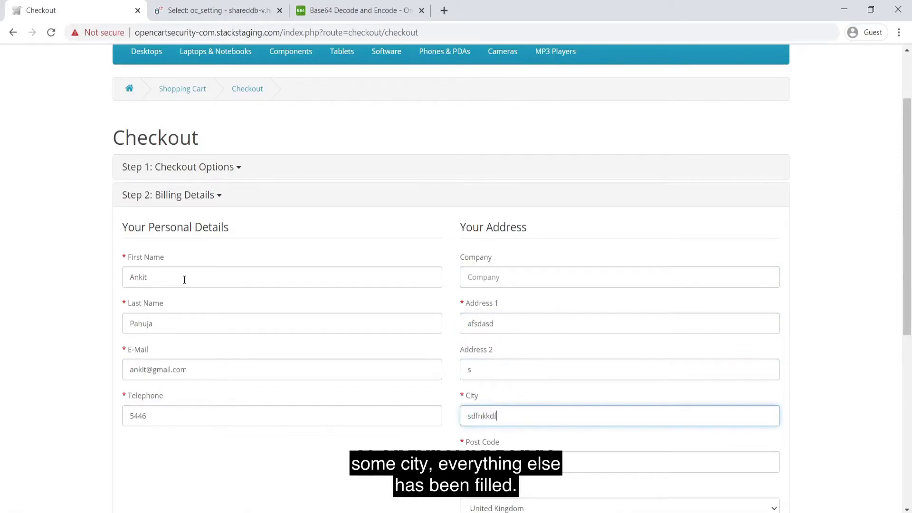
Set Region / State to Cardiff and submit the billing details
{"action": "scroll", "coordinate": [184, 280], "scroll_direction": "down", "scroll_amount": 2}
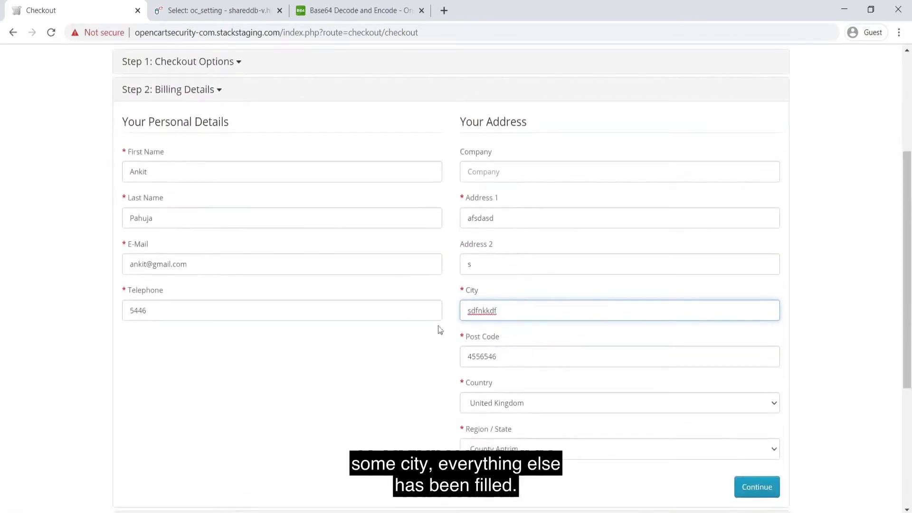
{"action": "left_click", "coordinate": [561, 448]}
{"action": "type", "text": "card"}
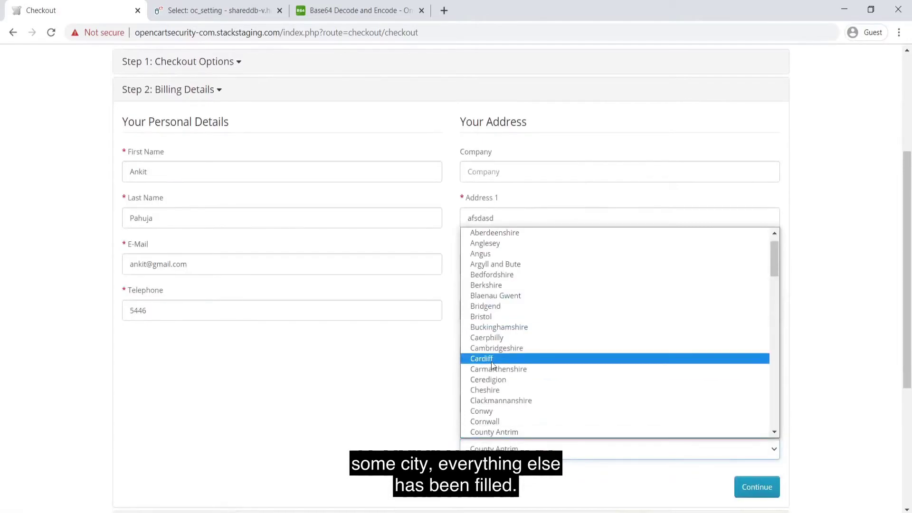
{"action": "key", "text": "Return"}
{"action": "scroll", "coordinate": [269, 431], "scroll_direction": "down", "scroll_amount": 3}
{"action": "left_click", "coordinate": [769, 348]}
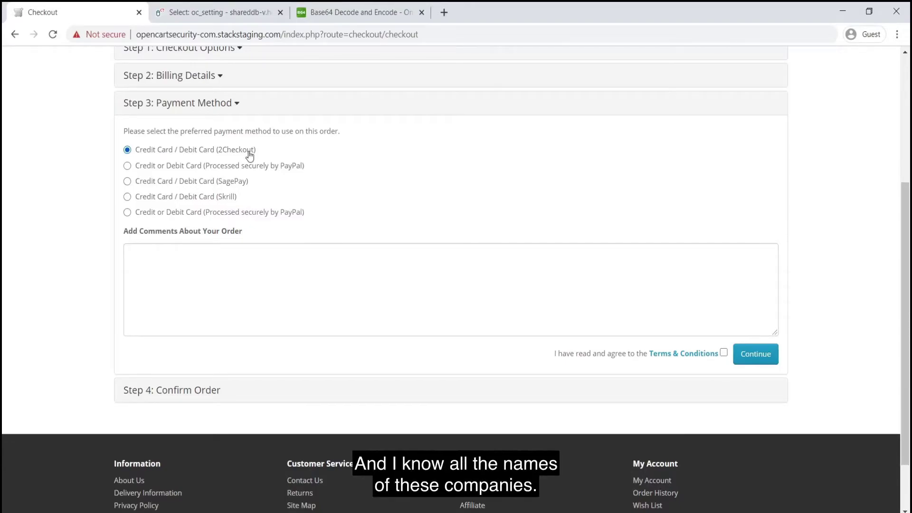
Choose SagePay, accept the Terms & Conditions and continue to order confirmation
{"action": "left_click", "coordinate": [127, 182]}
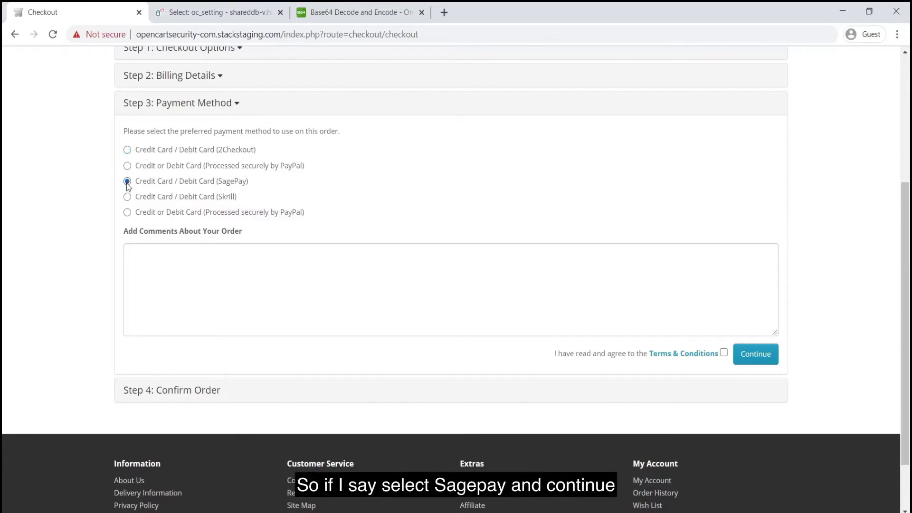
{"action": "left_click", "coordinate": [723, 353]}
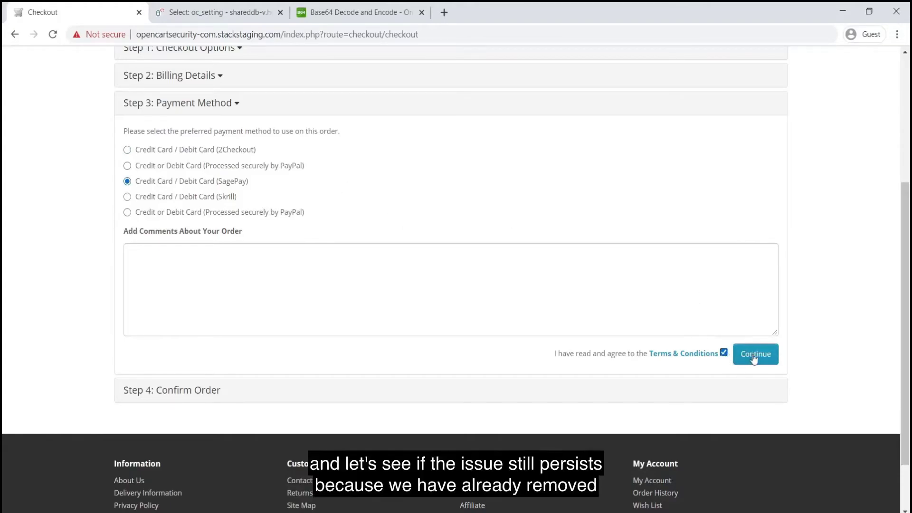
{"action": "left_click", "coordinate": [753, 353]}
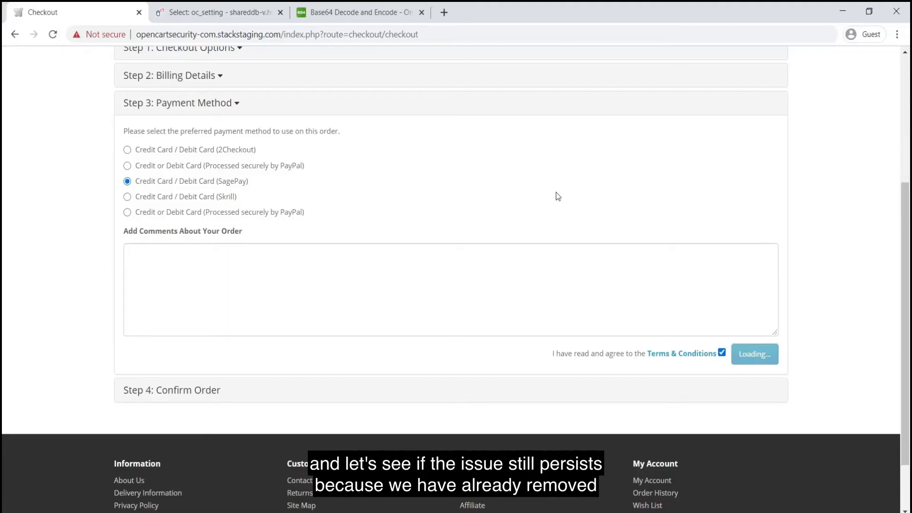
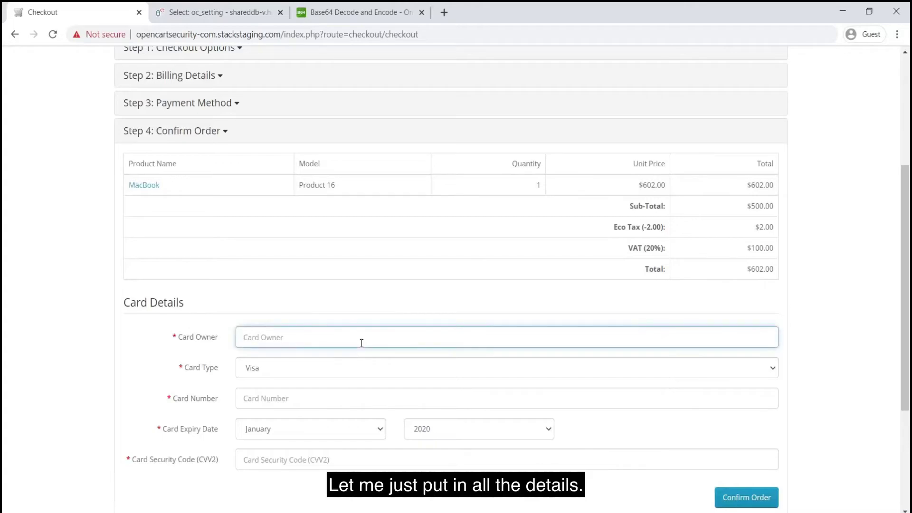
Enter the card owner's full name and keep the card type set to Visa
{"action": "type", "text": "A"}
{"action": "key", "text": "BackSpace"}
{"action": "type", "text": "Ankit"}
{"action": "key", "text": "Tab"}
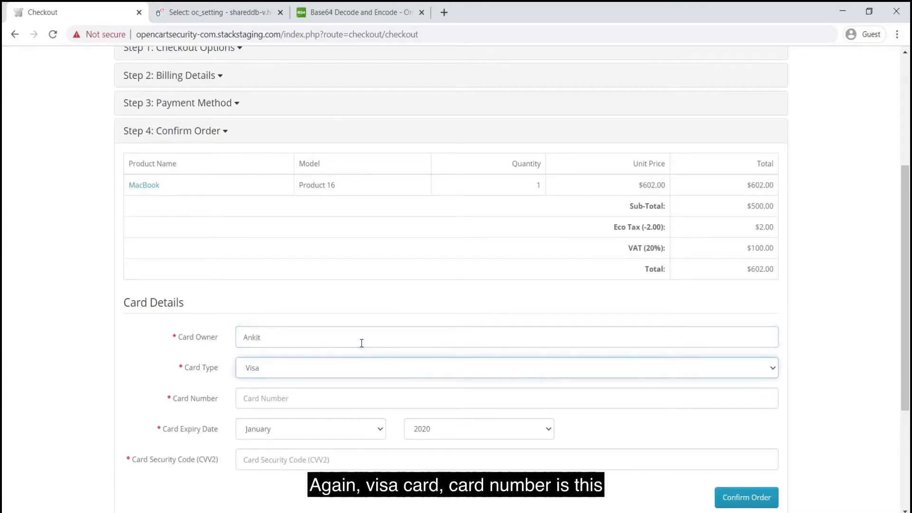
{"action": "key", "text": "Tab"}
Fill in the card number and the CVV2 security code
{"action": "type", "text": "45"}
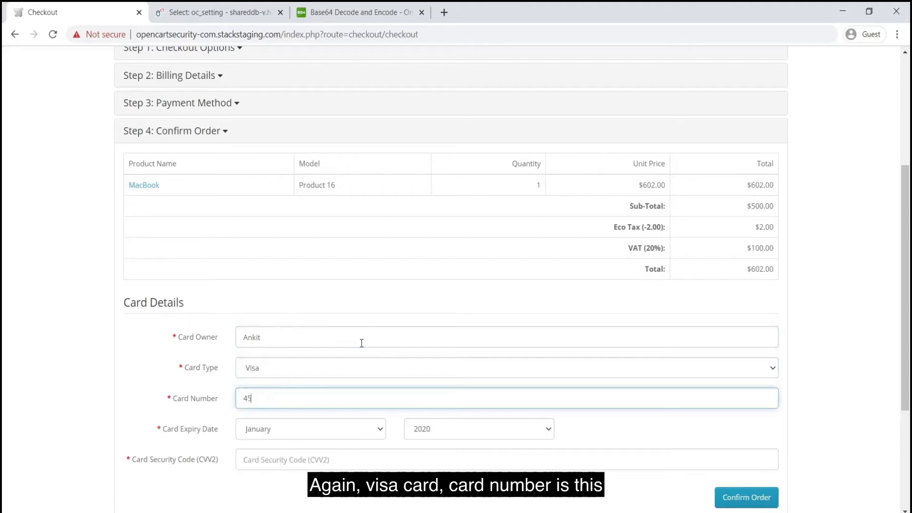
{"action": "type", "text": "6446466"}
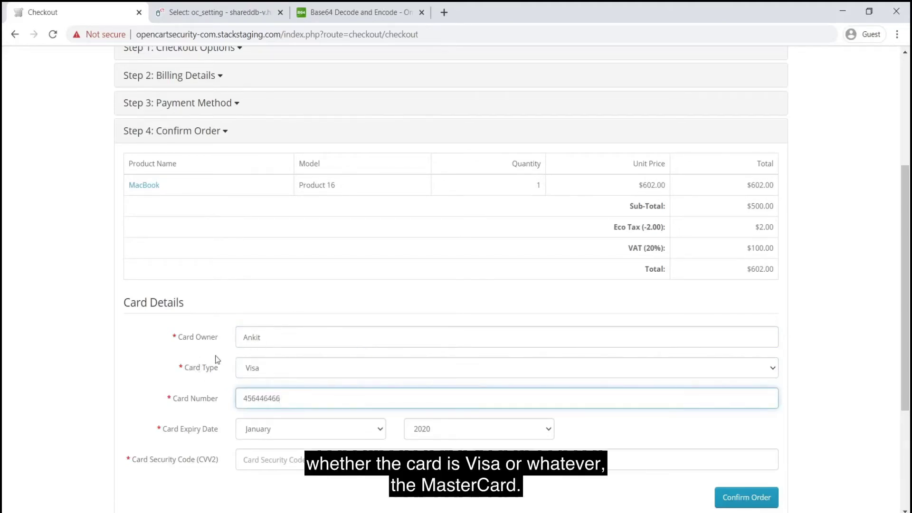
{"action": "scroll", "coordinate": [215, 359], "scroll_direction": "down", "scroll_amount": 2}
{"action": "left_click", "coordinate": [280, 385]}
{"action": "type", "text": "4"}
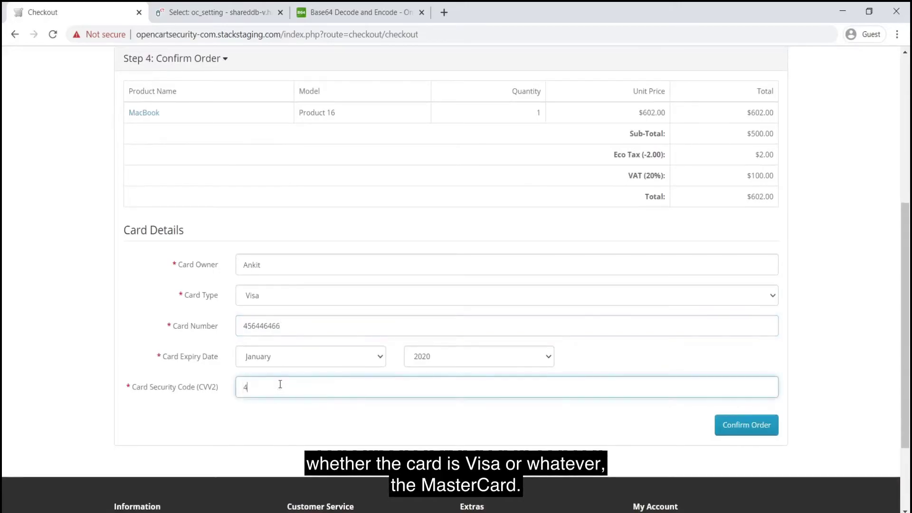
{"action": "type", "text": "55454545"}
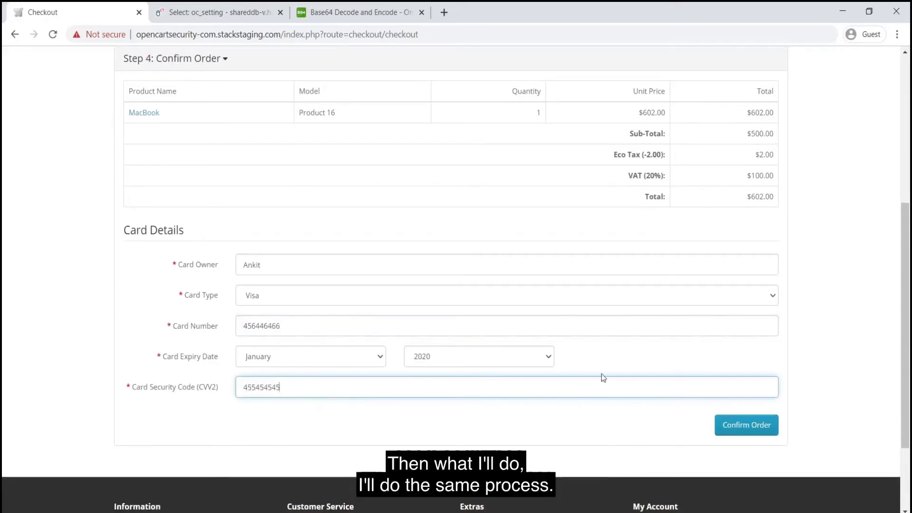
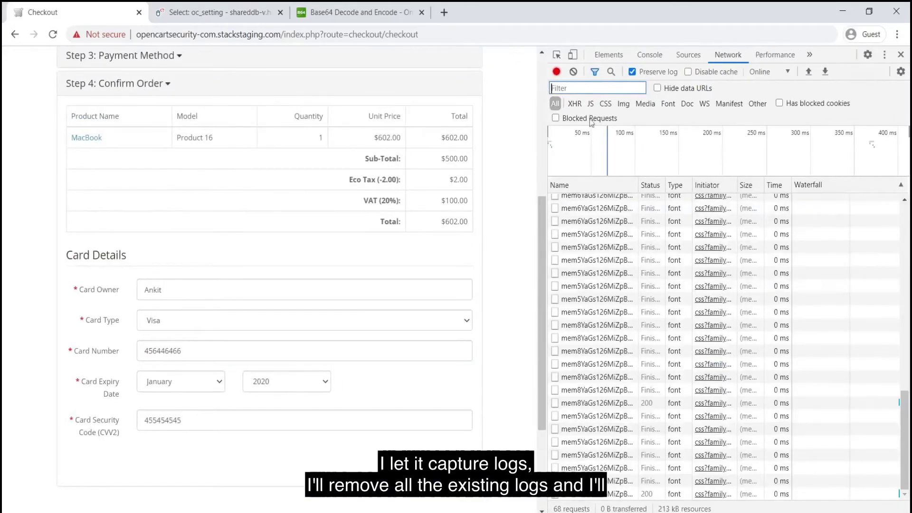
Clear the Network log, submit the card payment, and dismiss the invalid vendor name format alert
{"action": "left_click", "coordinate": [574, 72]}
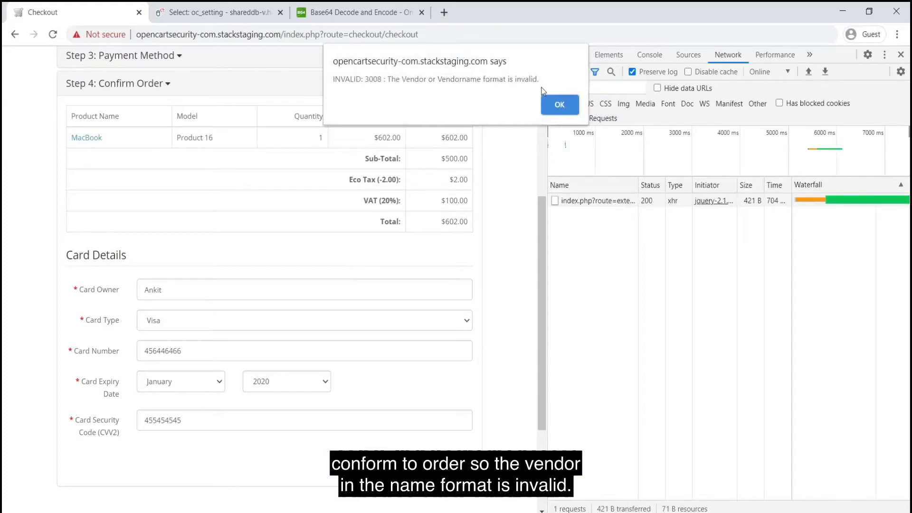
{"action": "left_click", "coordinate": [559, 104]}
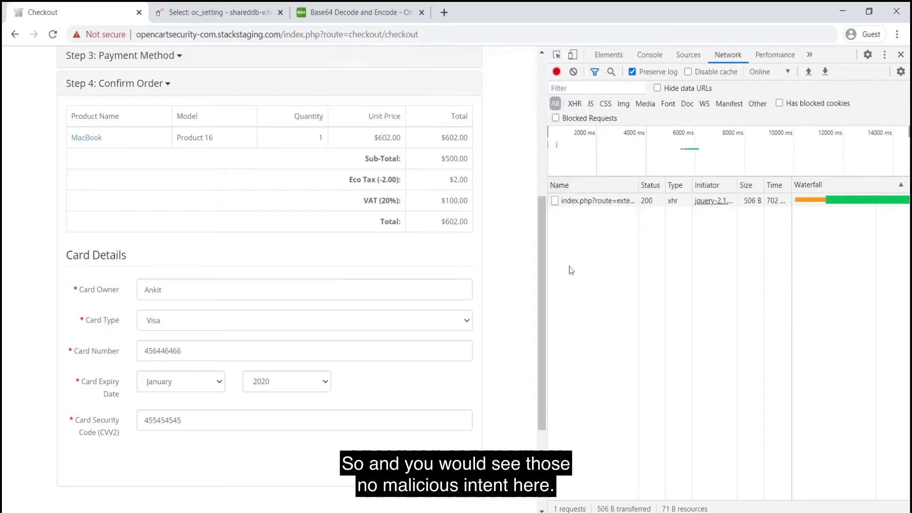